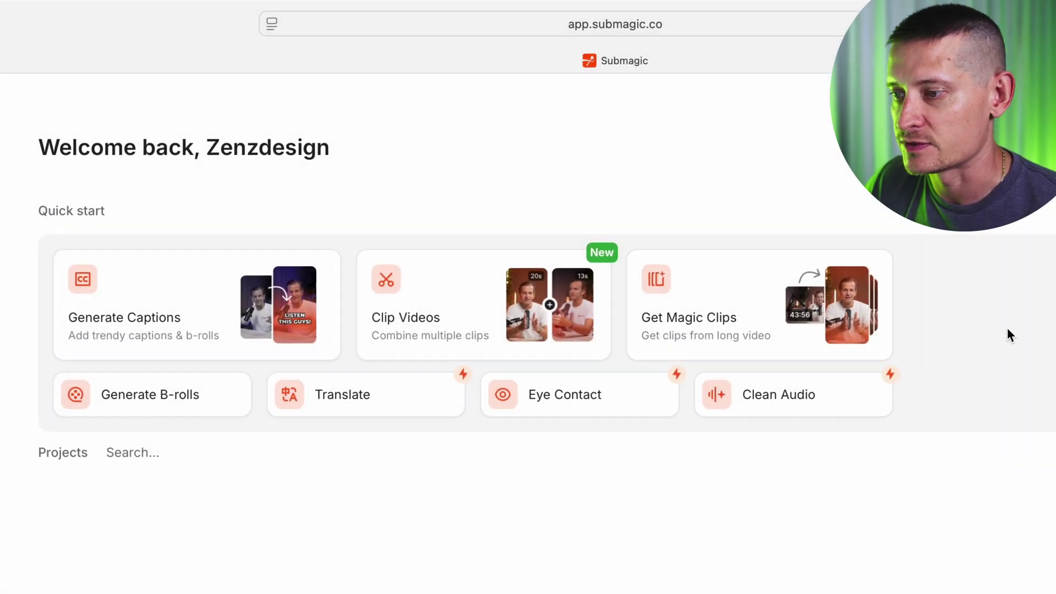
Step: Start a new caption project and upload the talking-head video file
click(161, 346)
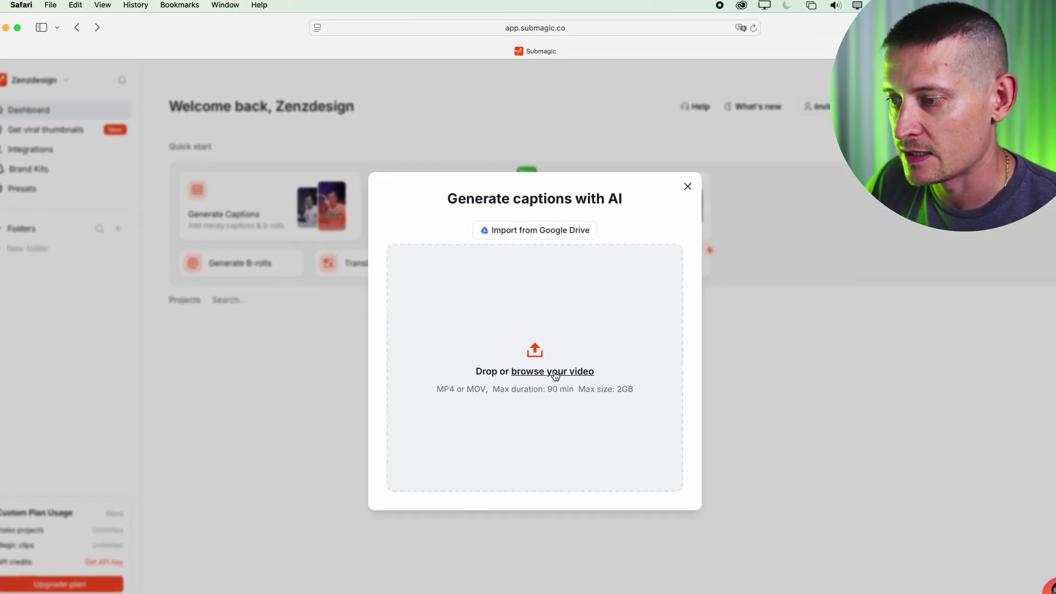
click(550, 361)
double_click(241, 120)
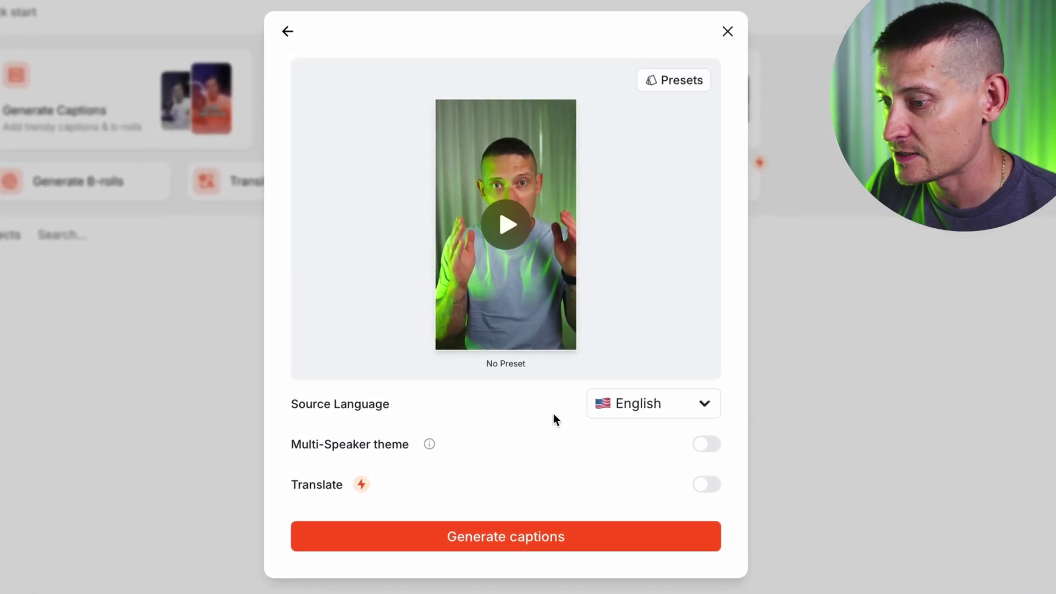
Step: Leave English as the source language for the captions
click(626, 397)
scroll(650, 413, down, 10)
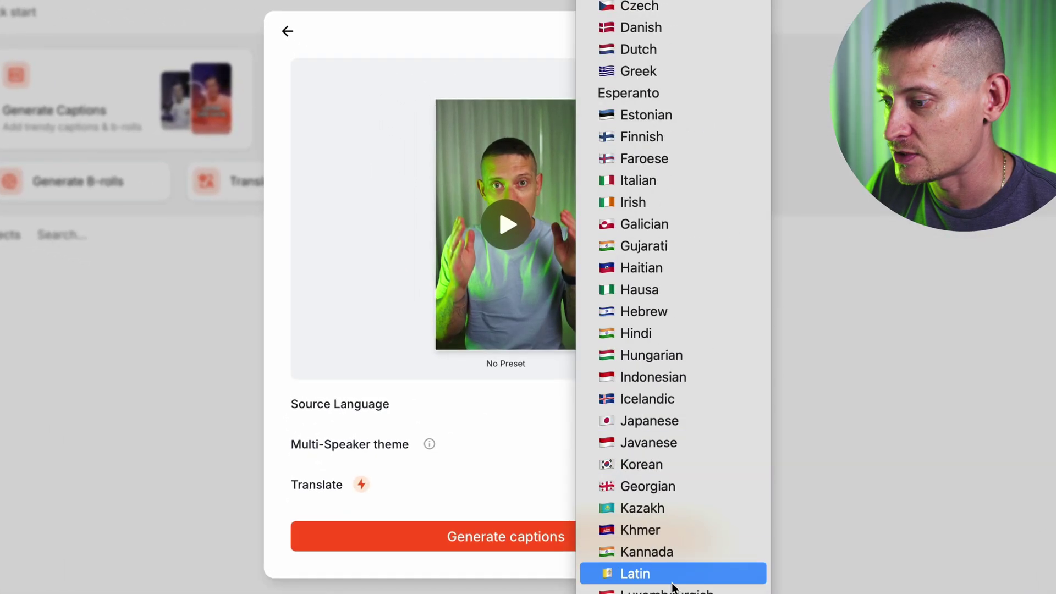
scroll(676, 555, down, 10)
scroll(677, 544, down, 5)
click(542, 465)
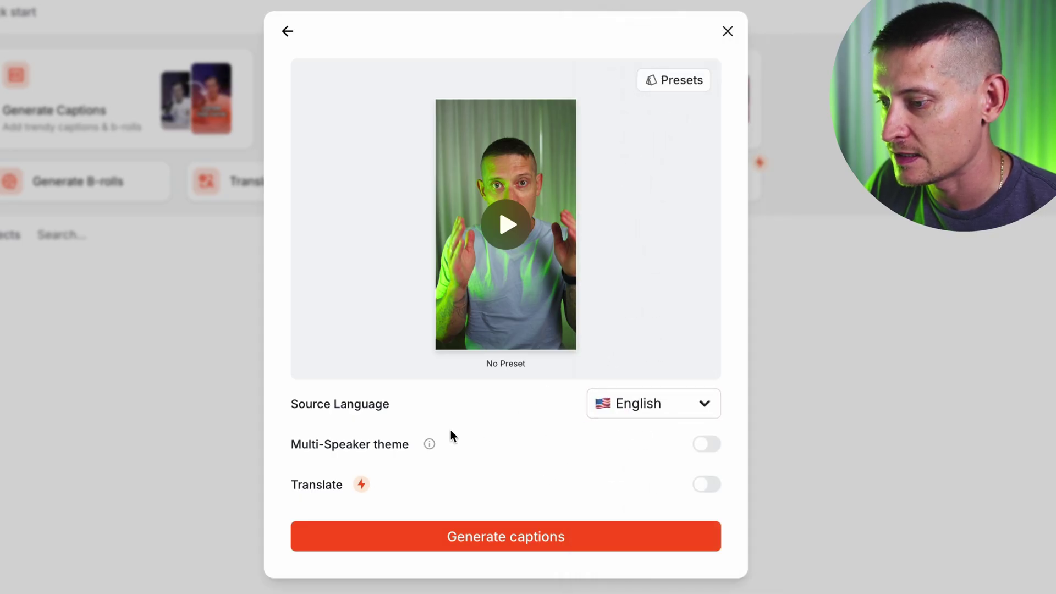
mouse_move(312, 447)
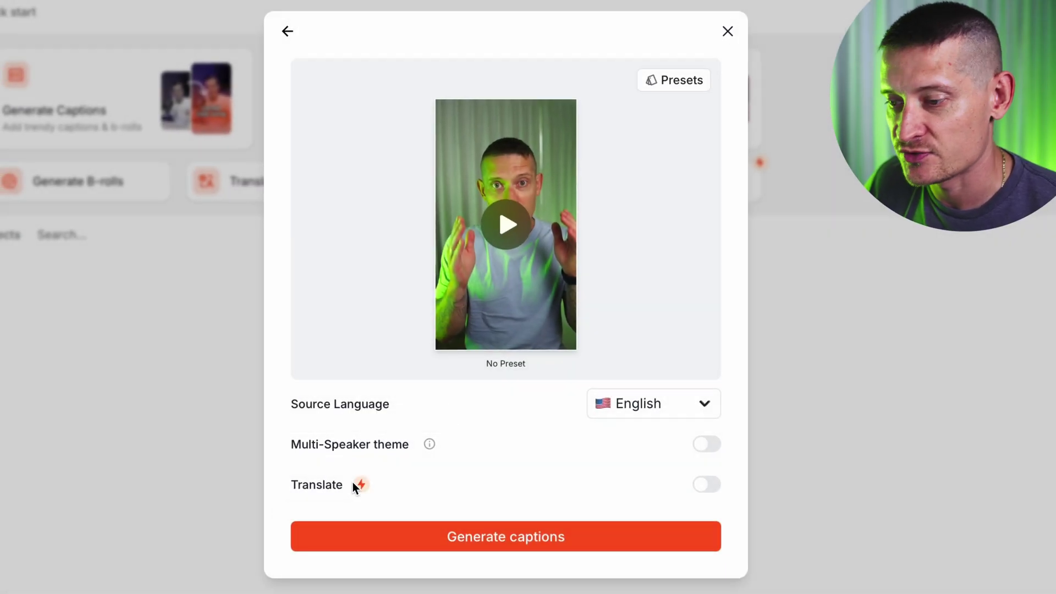
Step: Generate AI captions and wait for the editor to open with Hormozi 2 styling
click(540, 543)
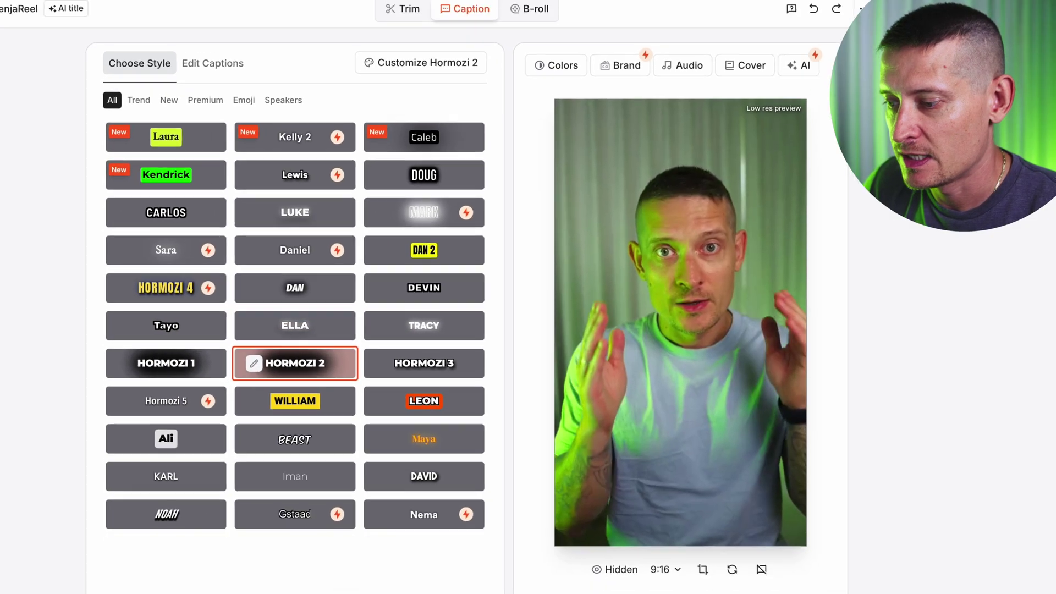
Step: Play back the captioned preview briefly, then show the editable caption transcript
click(635, 394)
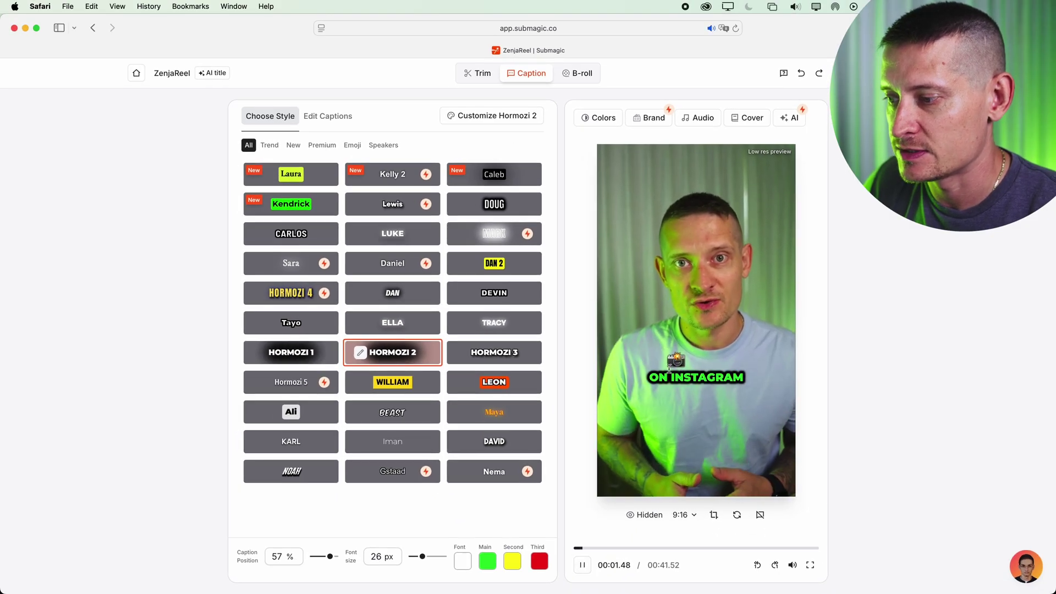
click(582, 565)
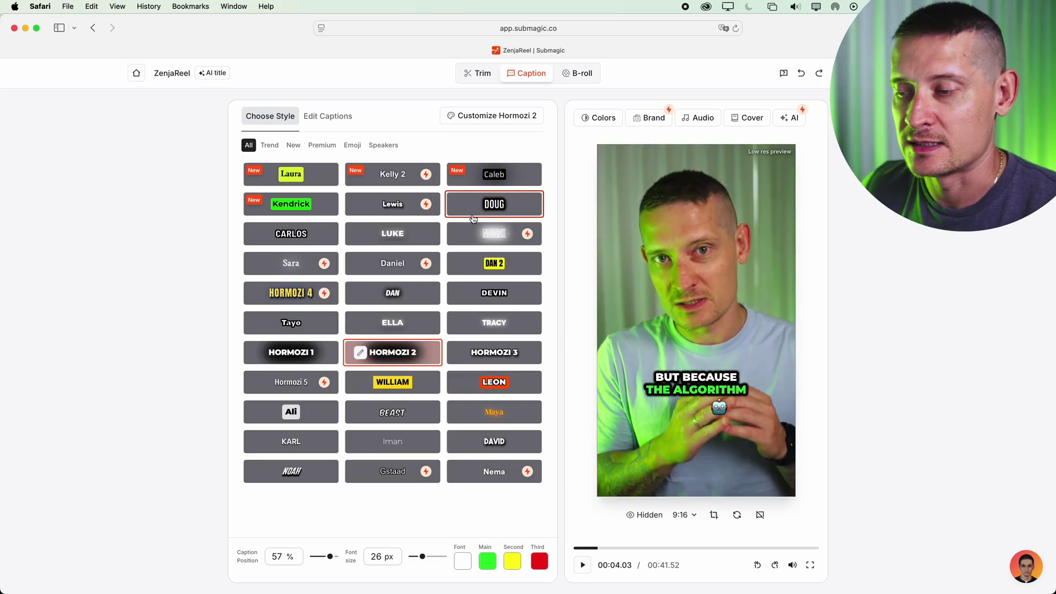
click(318, 115)
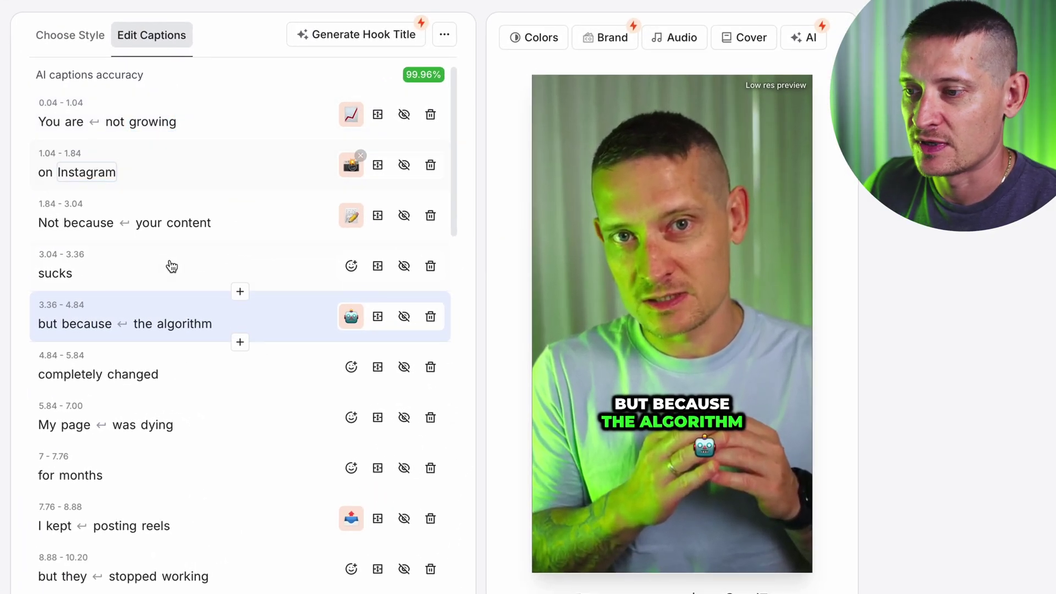
Step: Browse the caption lines and bring up Add sound options for the word Instagram
click(87, 223)
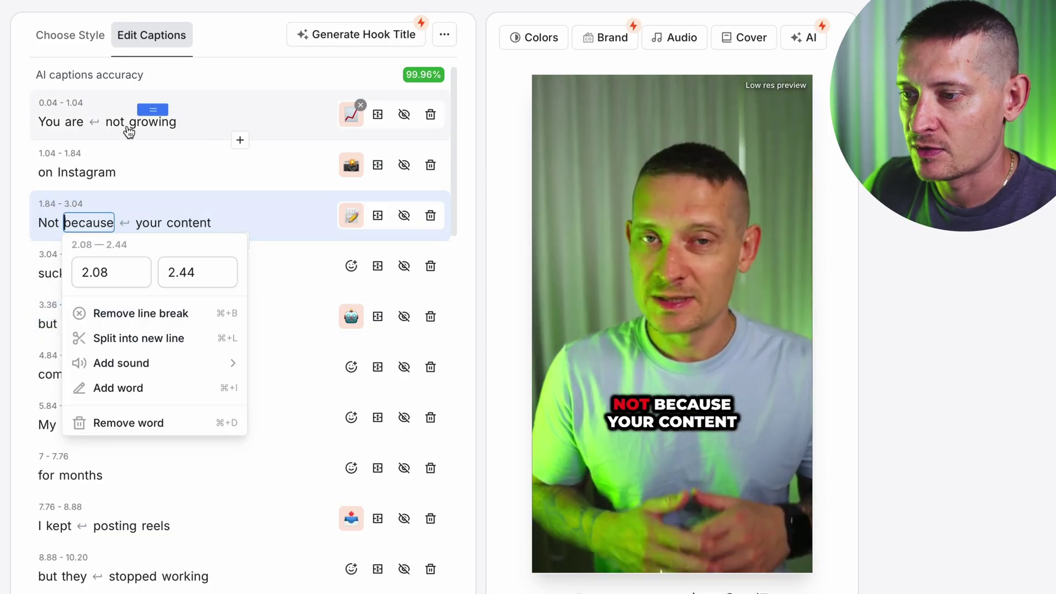
click(230, 122)
click(186, 165)
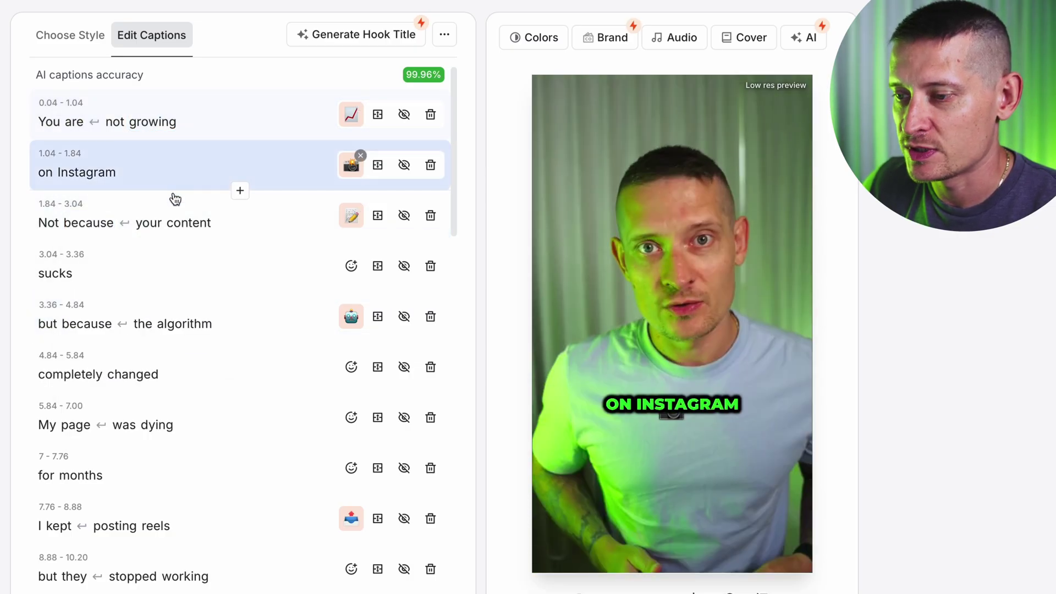
click(193, 115)
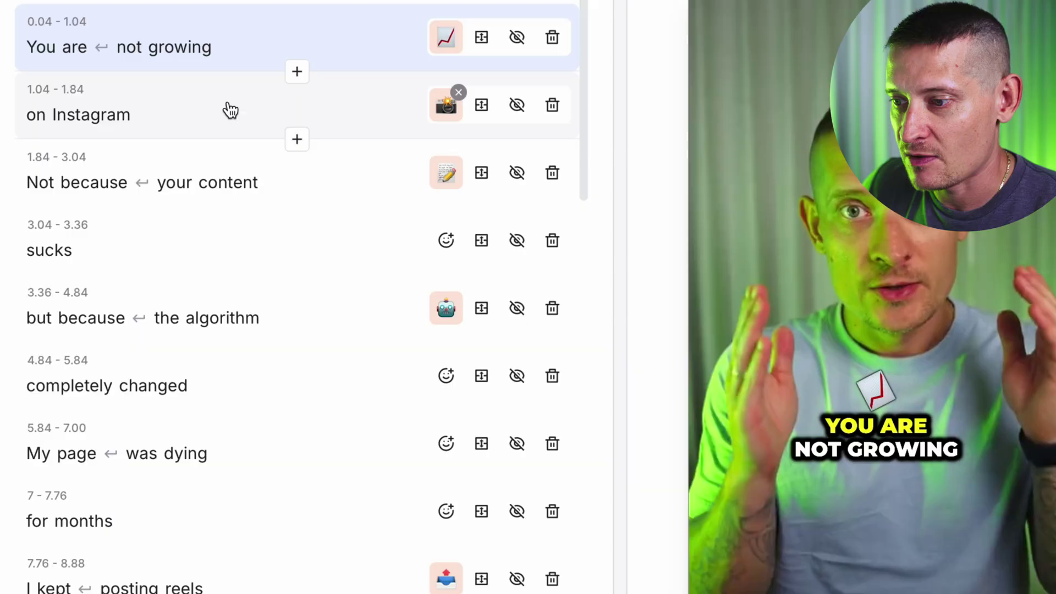
click(111, 126)
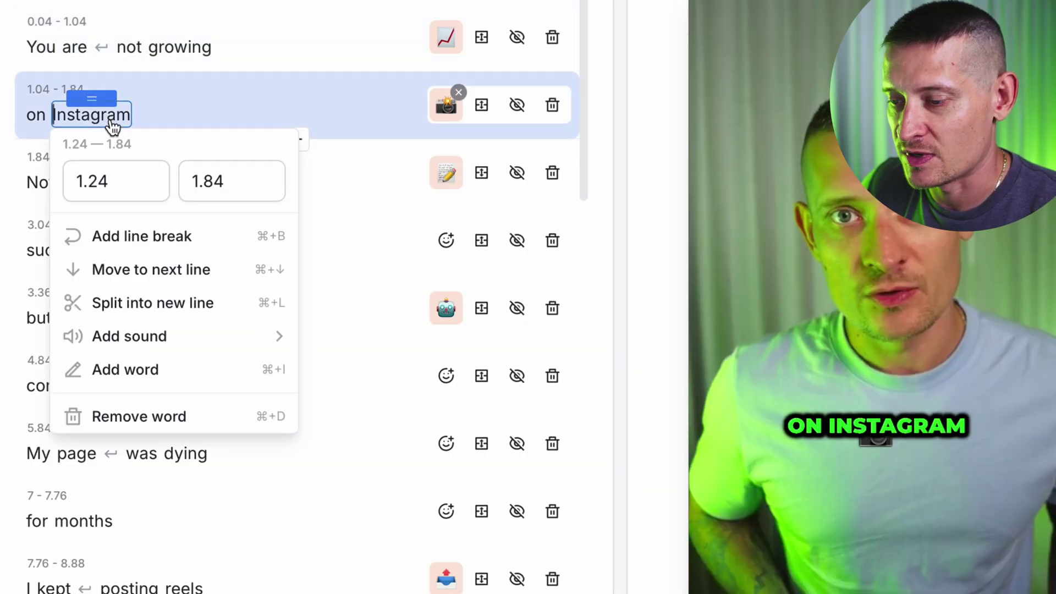
mouse_move(177, 339)
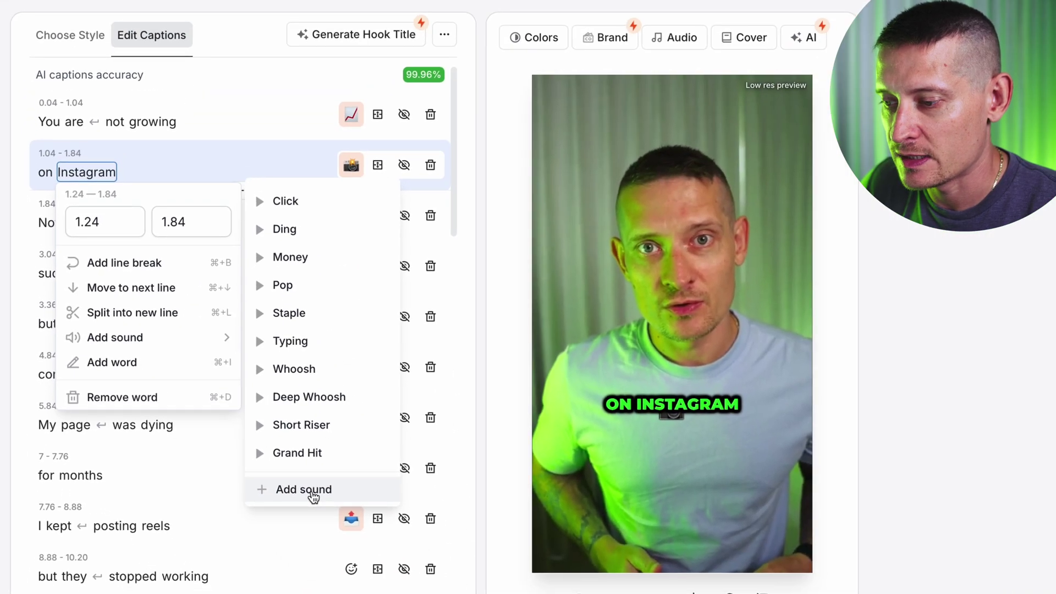
Step: Attach the Money sound effect to the word Instagram
click(383, 540)
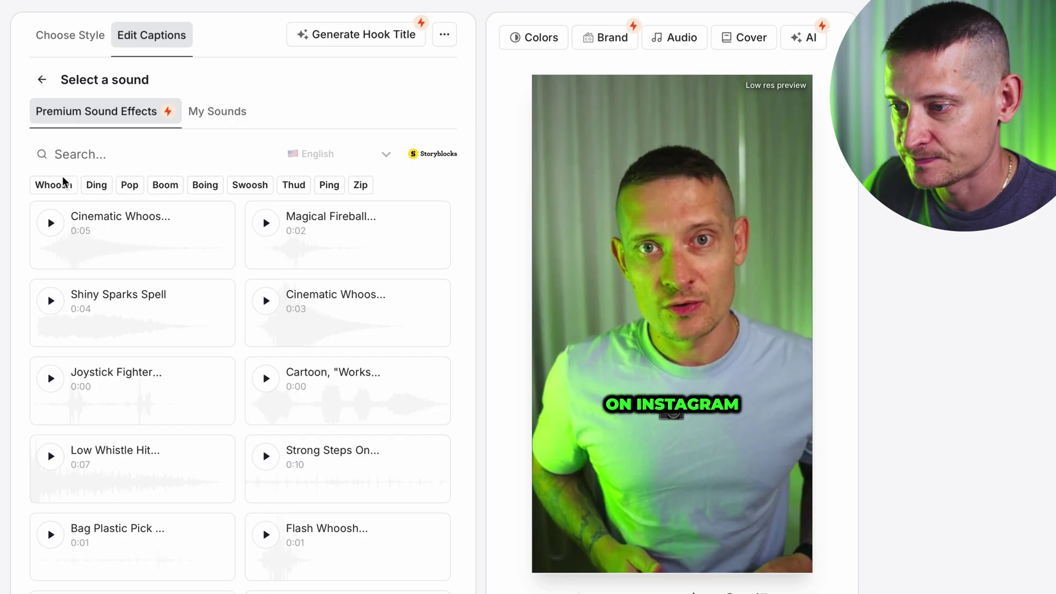
click(42, 79)
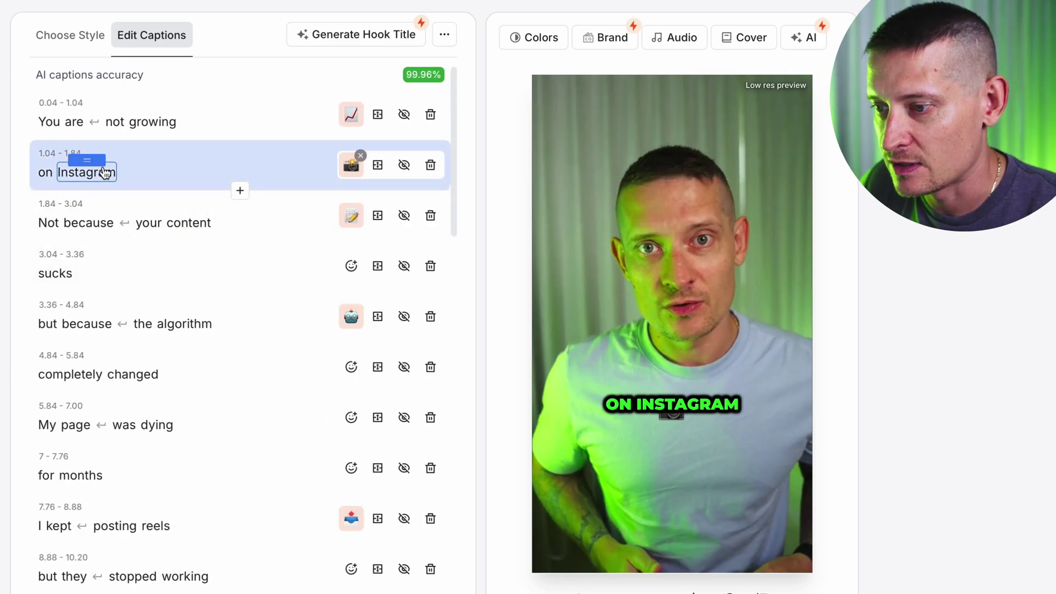
click(104, 173)
mouse_move(182, 340)
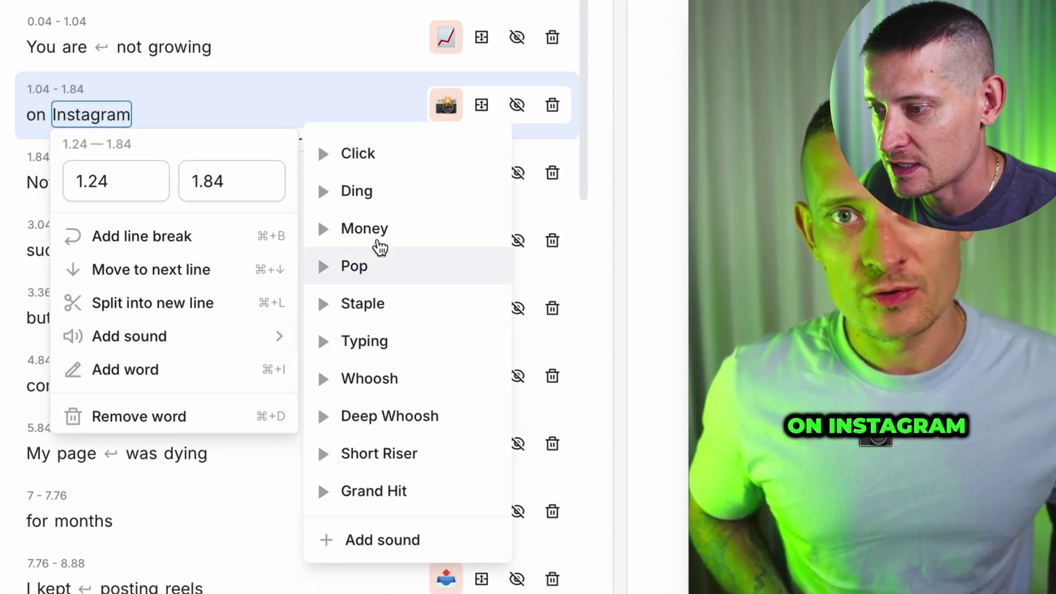
click(329, 232)
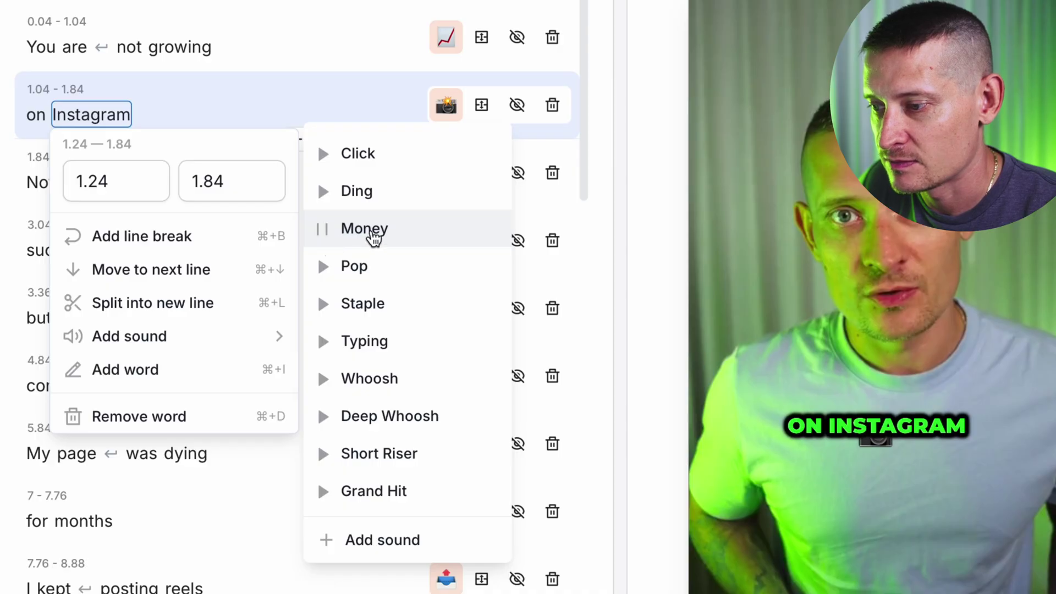
click(368, 229)
Step: Raise the Money sound's volume to 40% and return to the caption styles
mouse_move(183, 336)
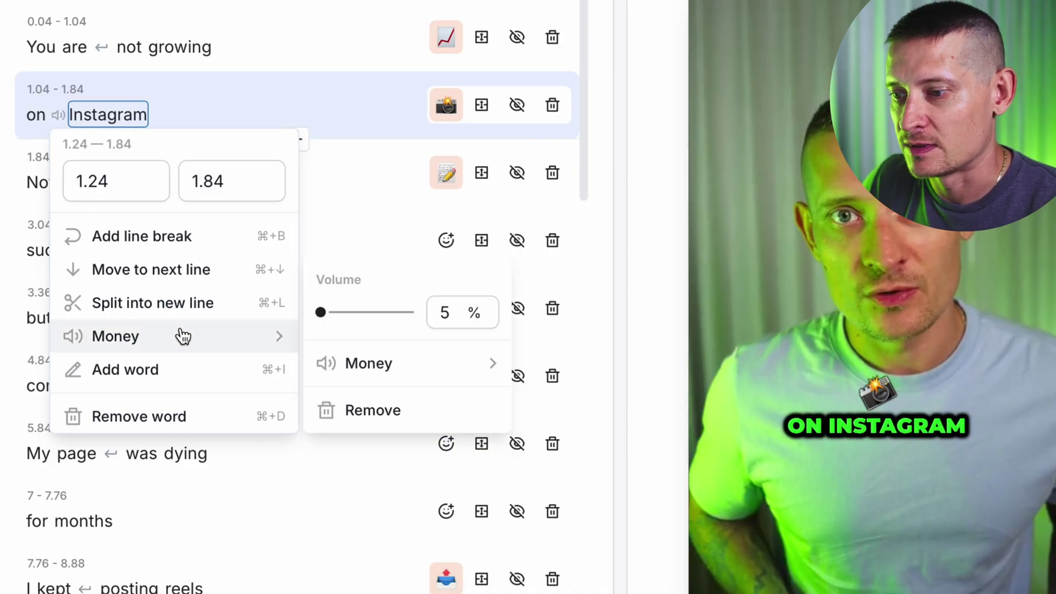
drag(328, 318, 340, 325)
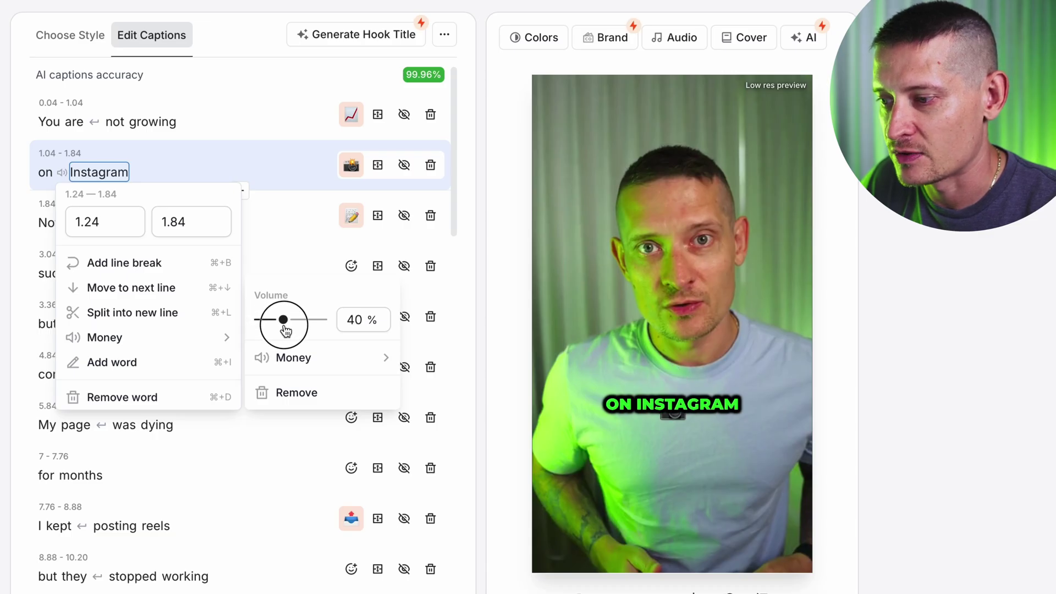
click(158, 41)
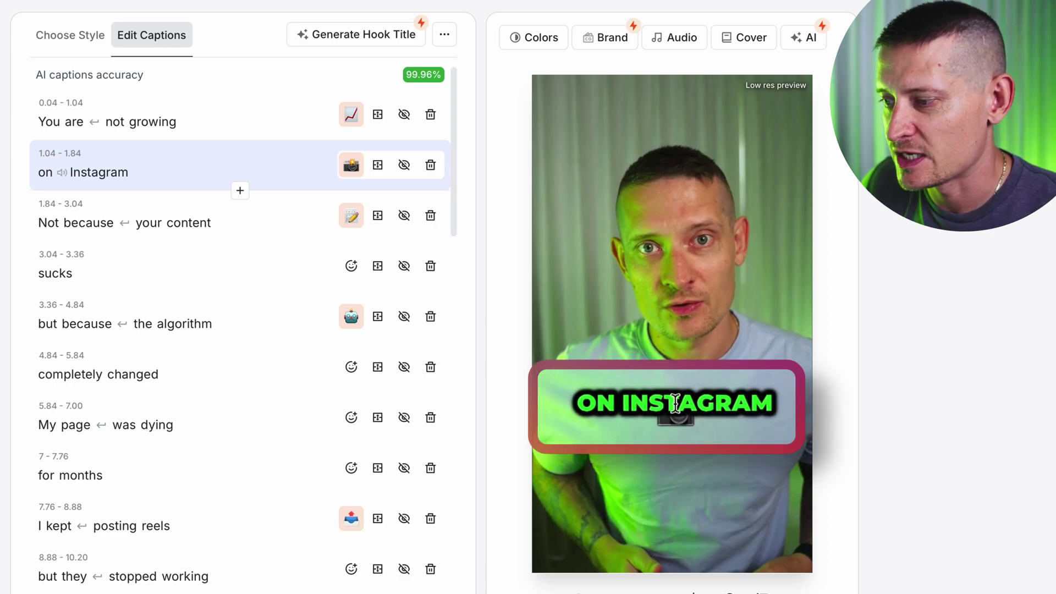
click(58, 42)
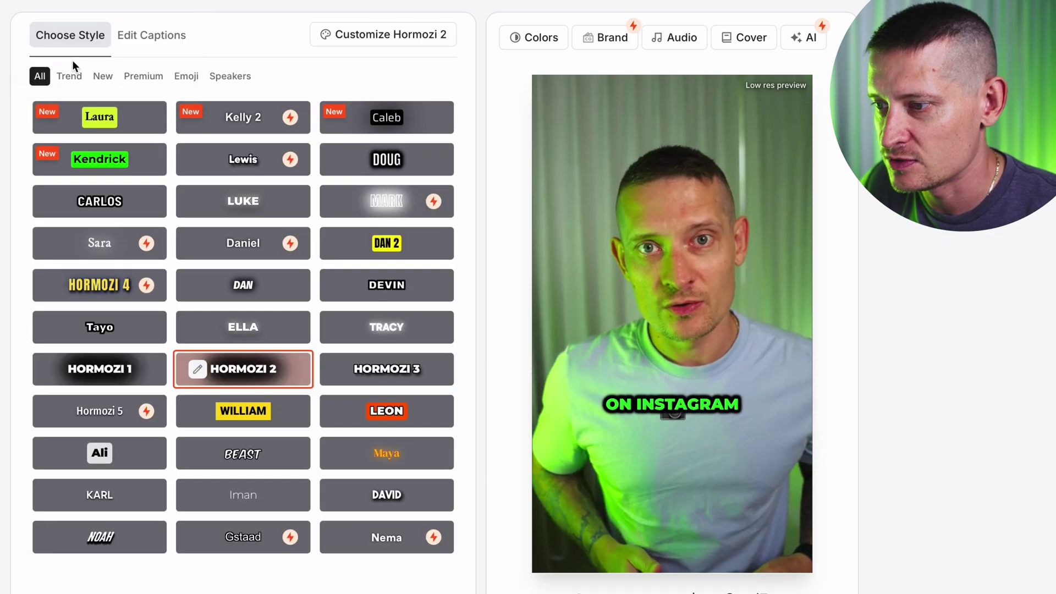
click(388, 43)
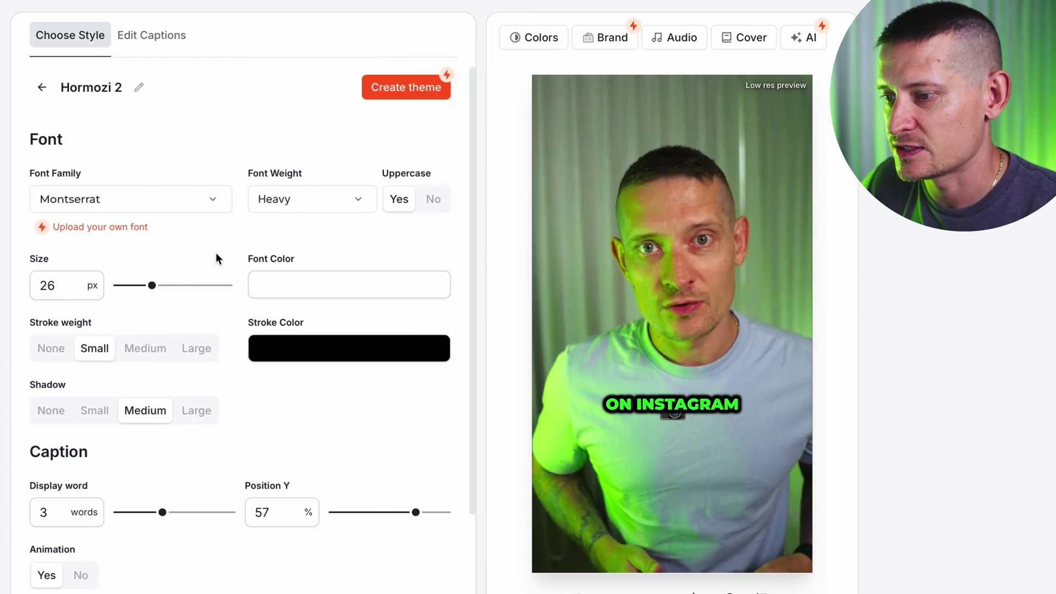
scroll(231, 248, down, 3)
scroll(213, 236, up, 1)
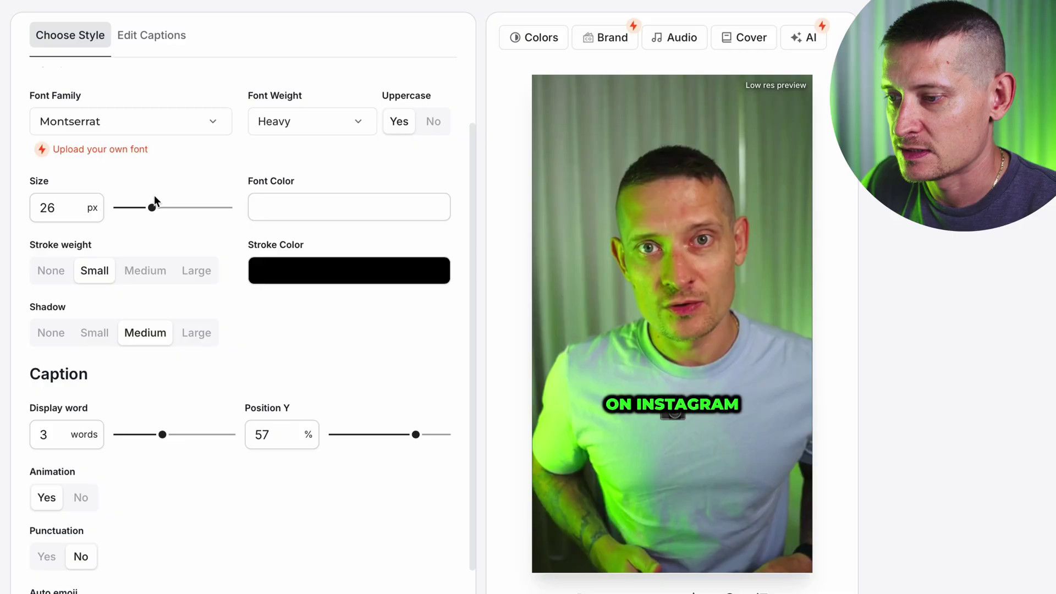
drag(154, 210, 156, 210)
scroll(124, 307, down, 1)
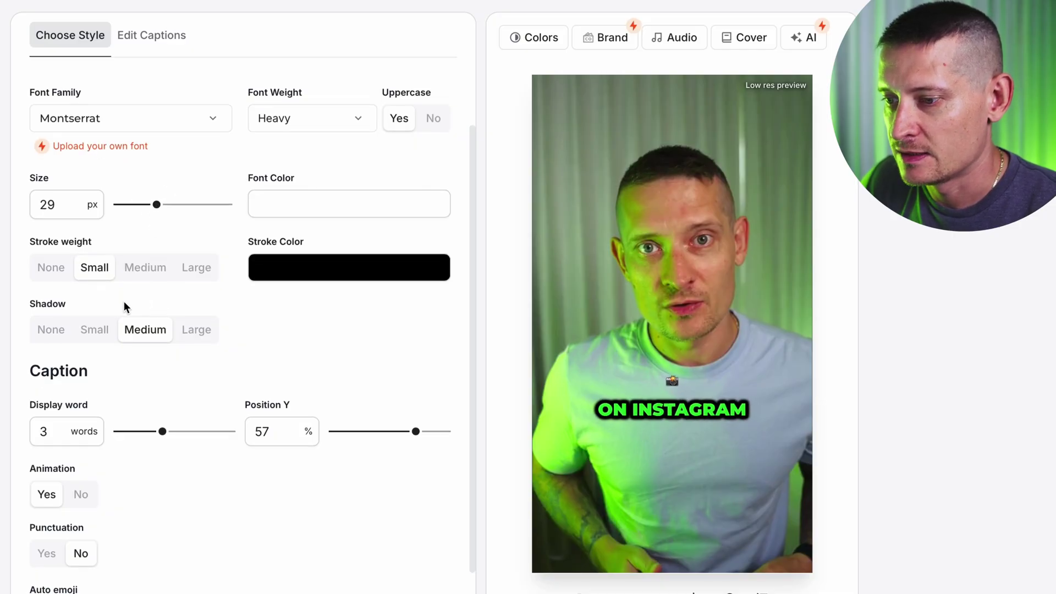
click(43, 336)
scroll(142, 428, down, 3)
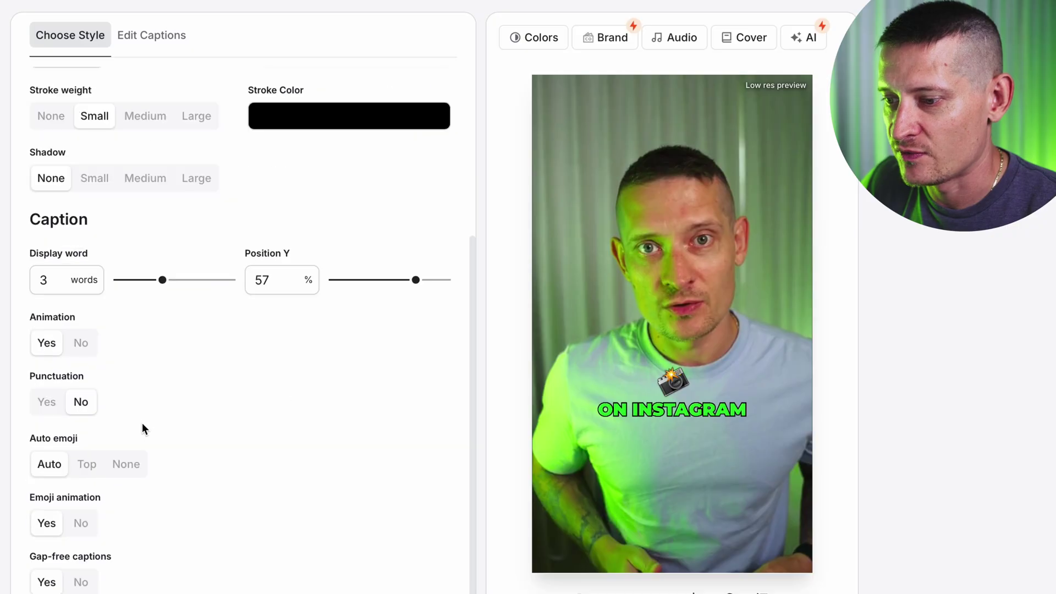
scroll(151, 361, up, 5)
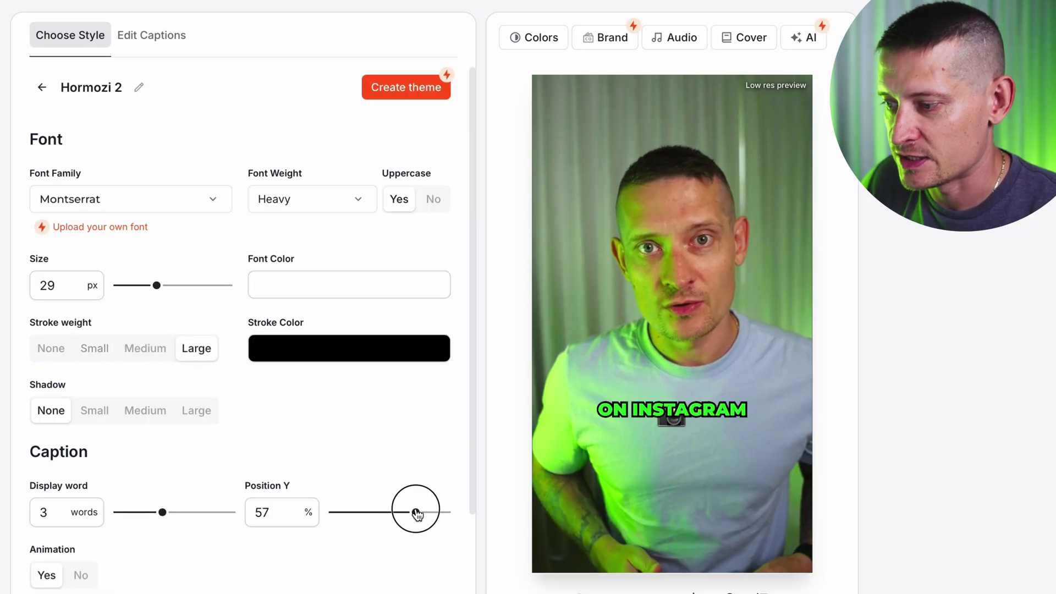
mouse_move(416, 514)
mouse_down()
mouse_move(401, 509)
mouse_move(414, 513)
mouse_up()
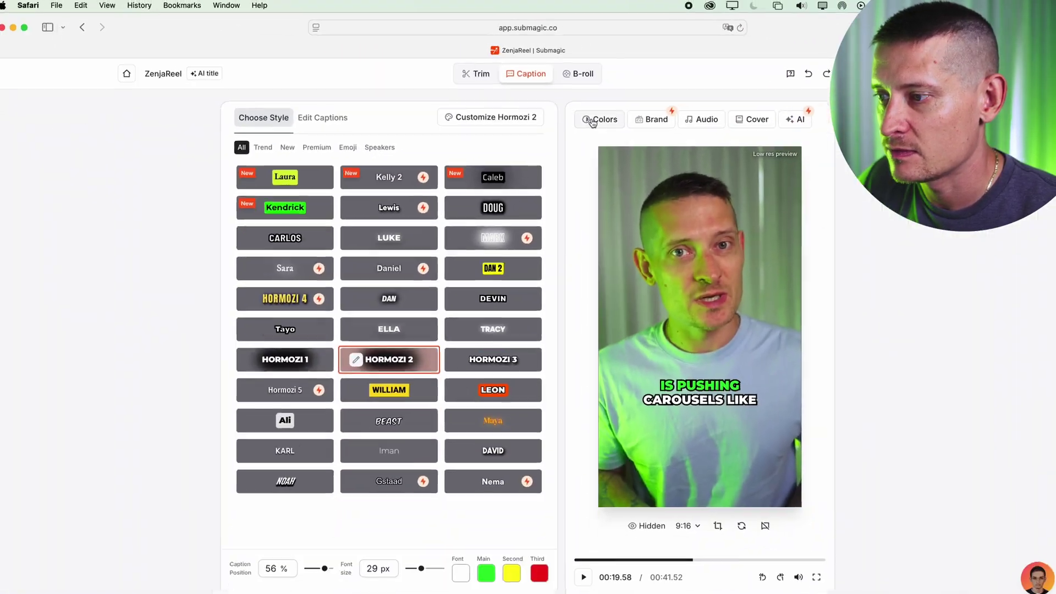
Step: Generate Magic B-rolls at 50% coverage using Premium Videos
click(579, 74)
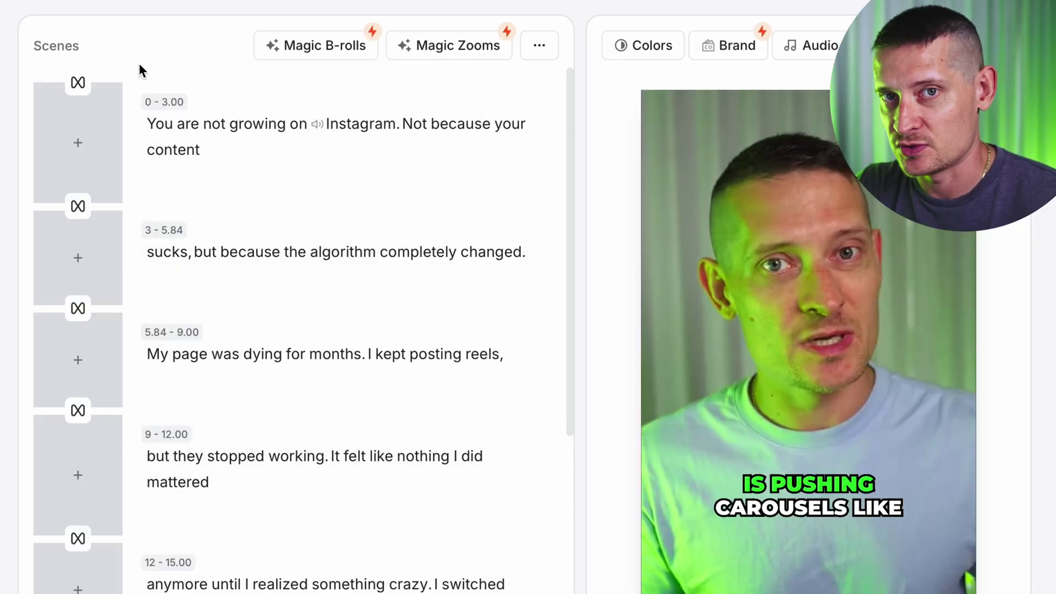
click(300, 52)
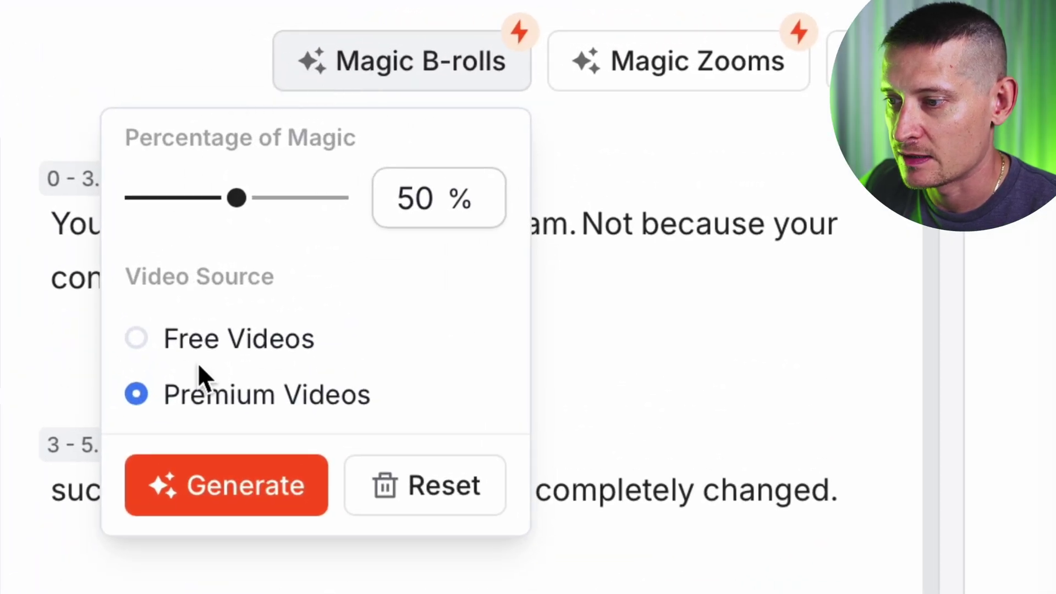
click(228, 488)
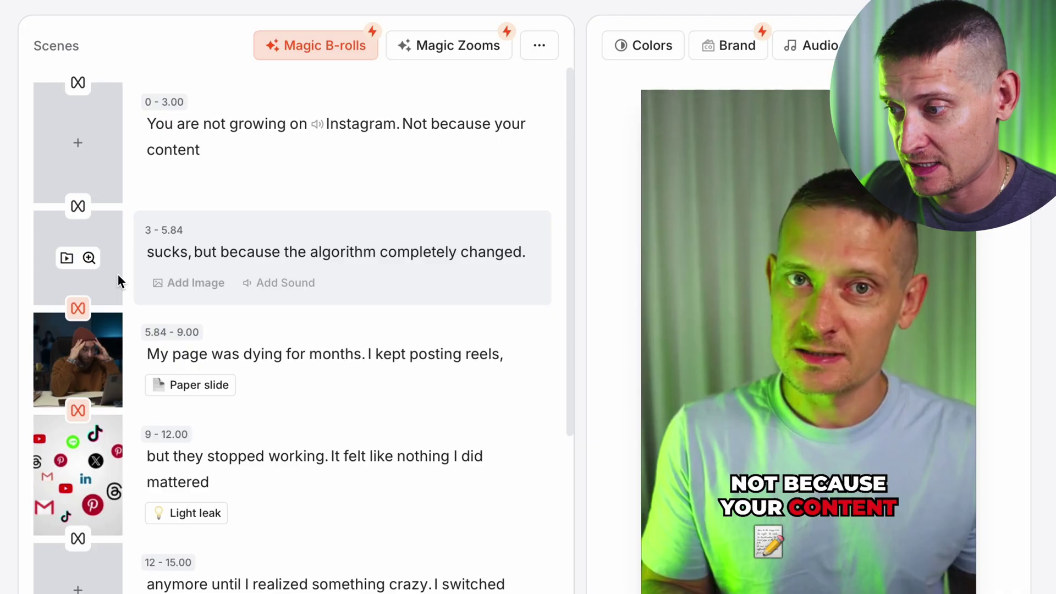
Step: Delete the auto-added B-roll clip from the 17.8–21.00 'but they stopped working' scene
click(110, 368)
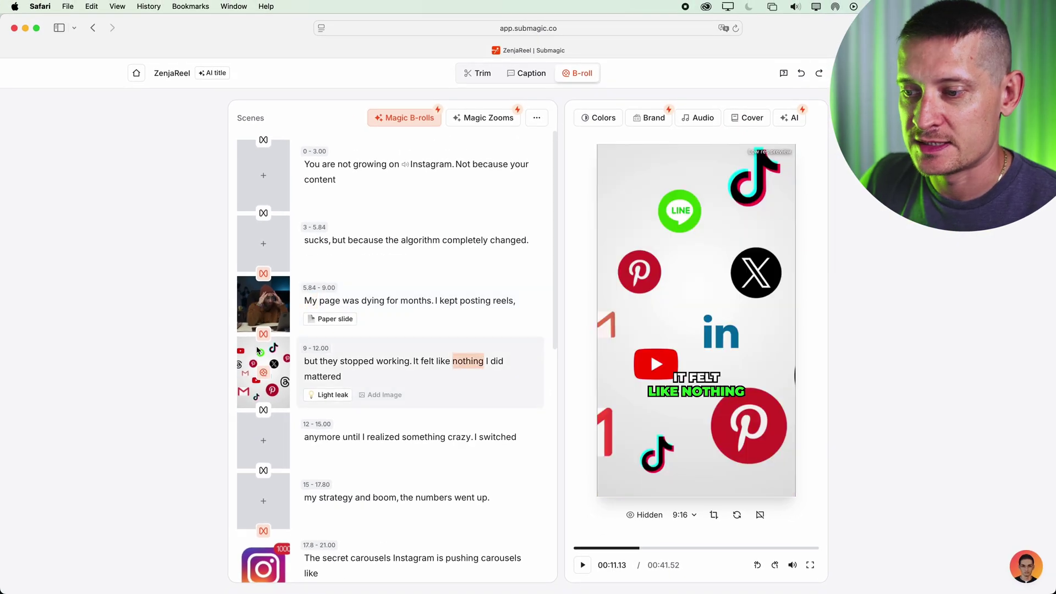
click(101, 448)
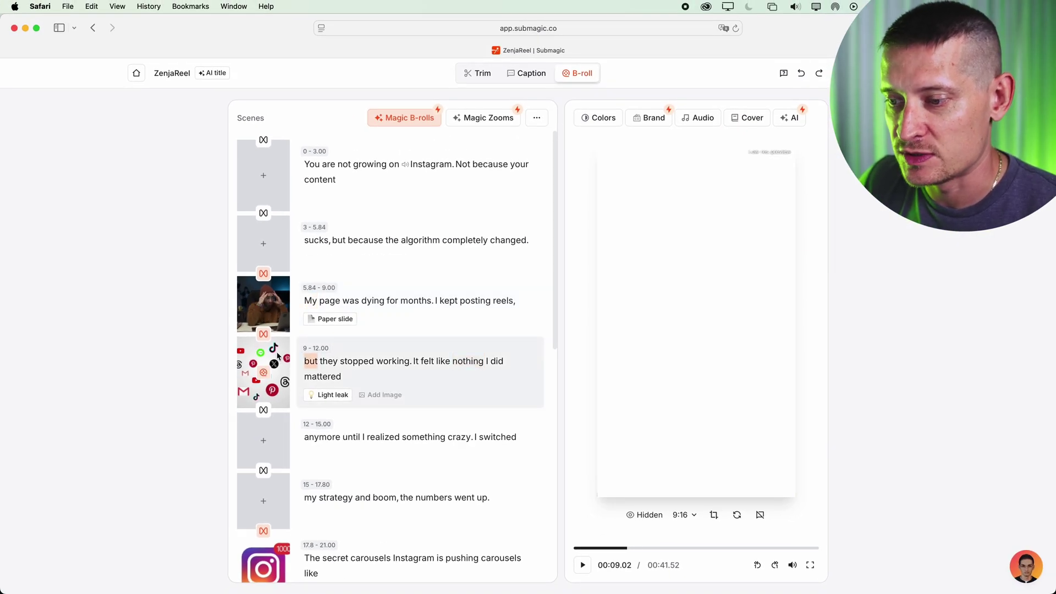
right_click(278, 356)
click(264, 373)
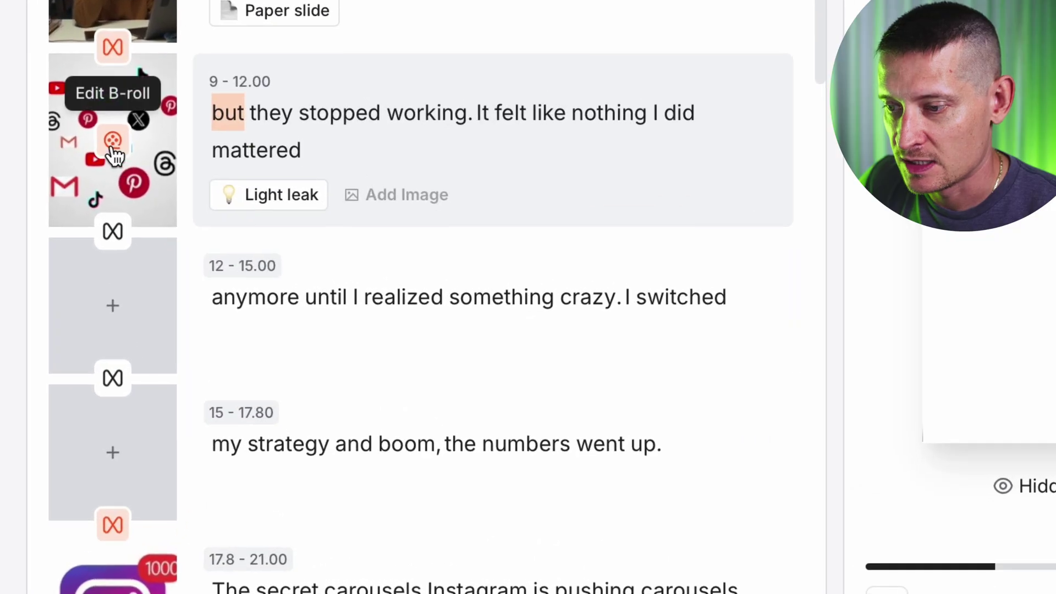
click(264, 373)
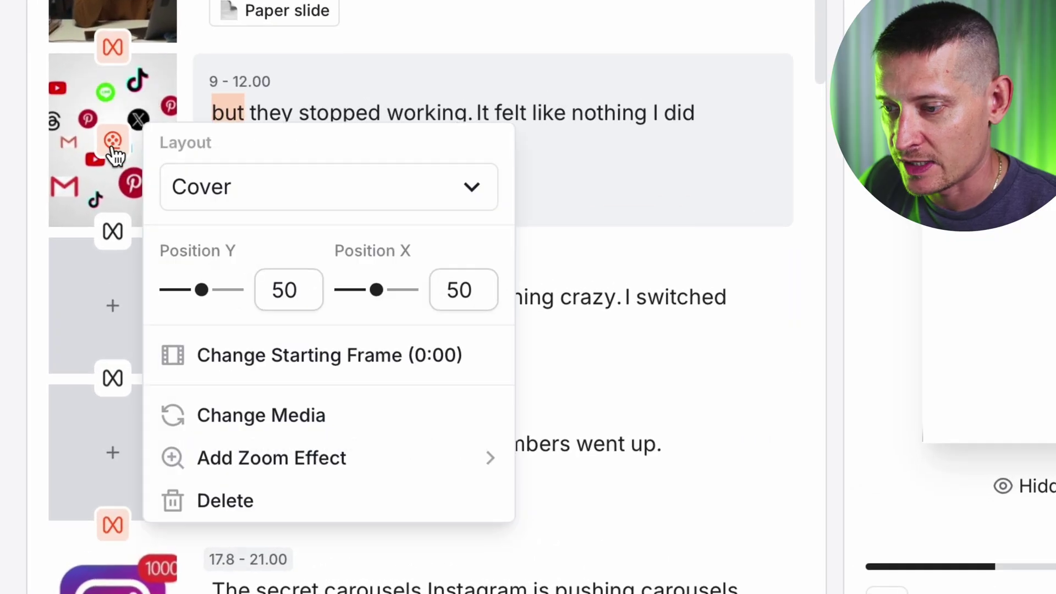
click(269, 504)
scroll(127, 71, down, 7)
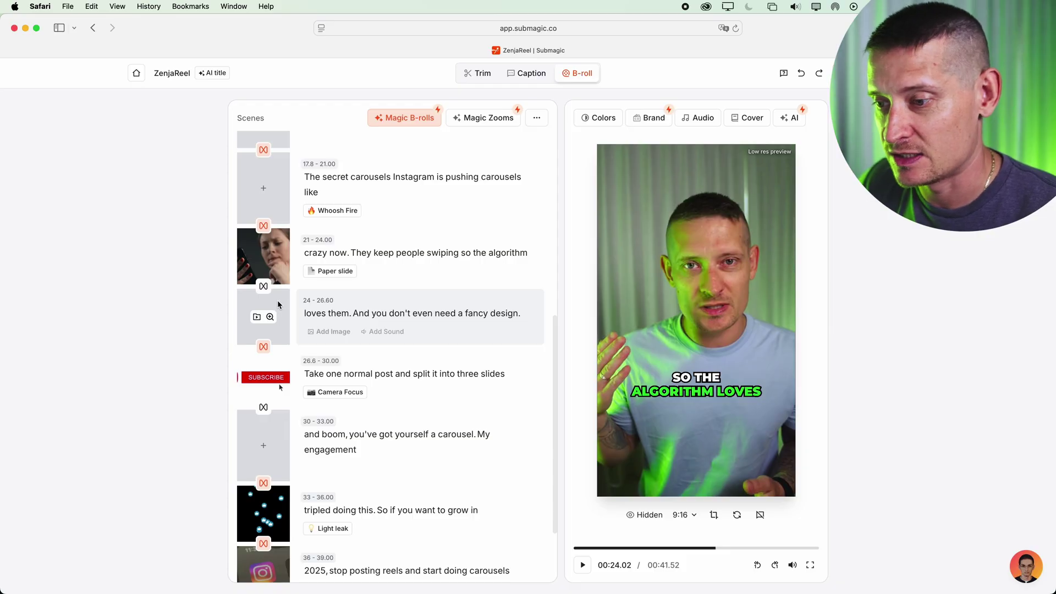
scroll(261, 307, down, 2)
scroll(270, 335, up, 5)
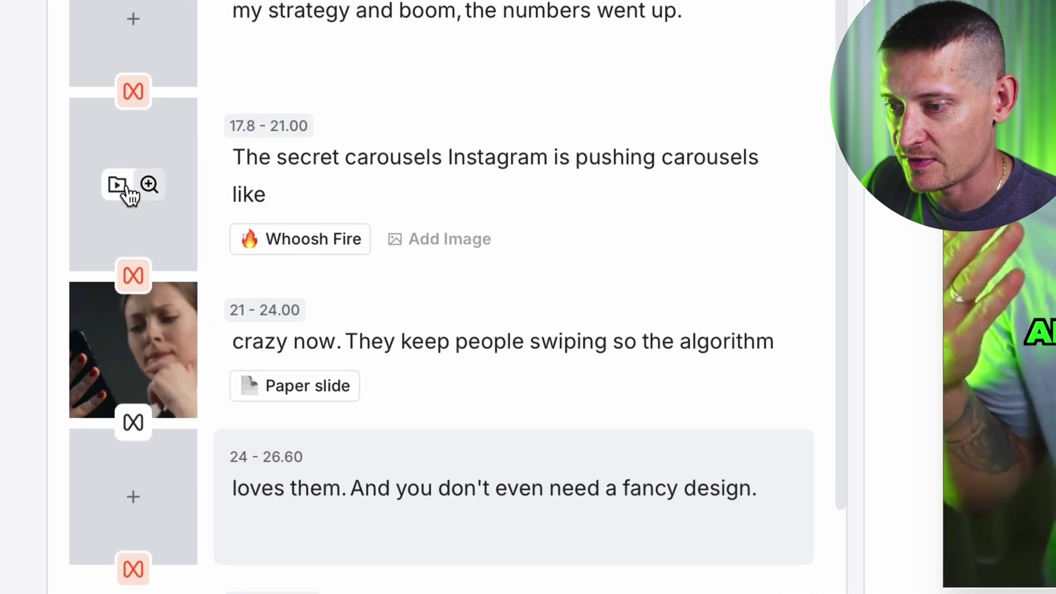
Step: Fill the empty 17.8–21.00 scene with the stock dog clip from an 'Instagram carousel posts' search
click(146, 215)
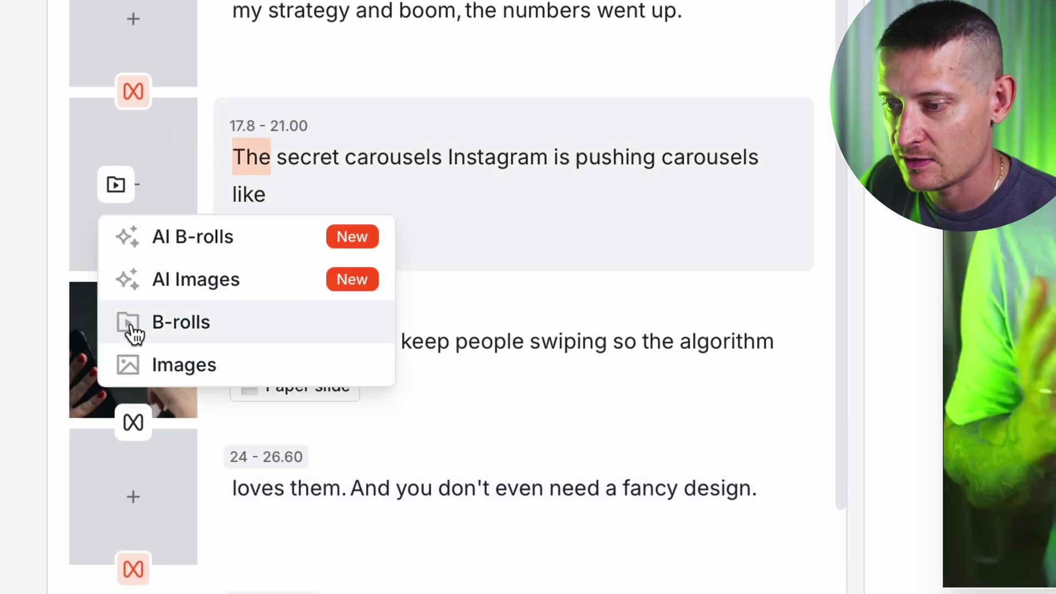
click(161, 330)
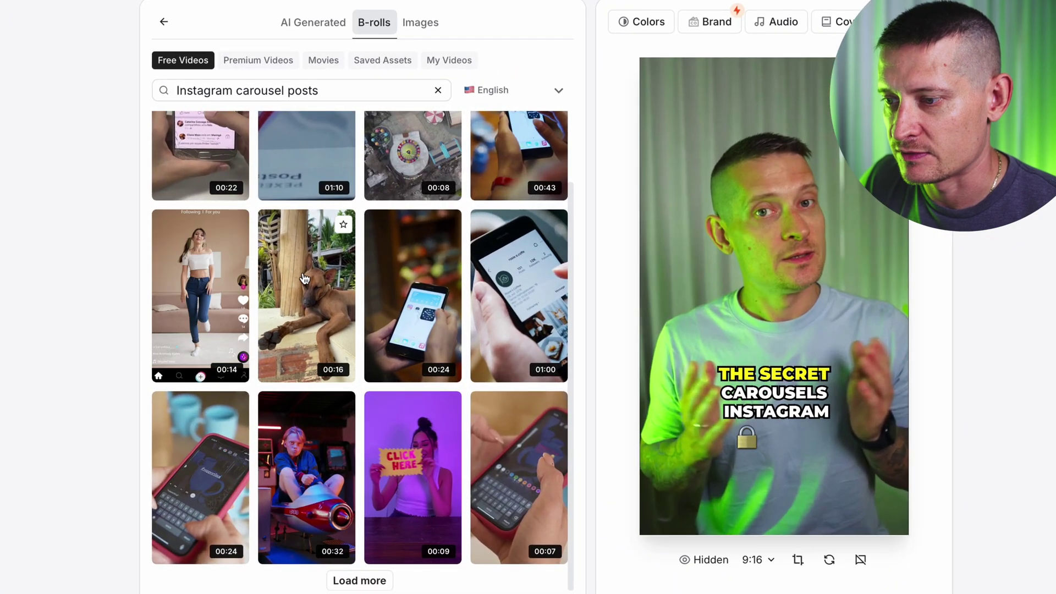
click(312, 267)
click(209, 310)
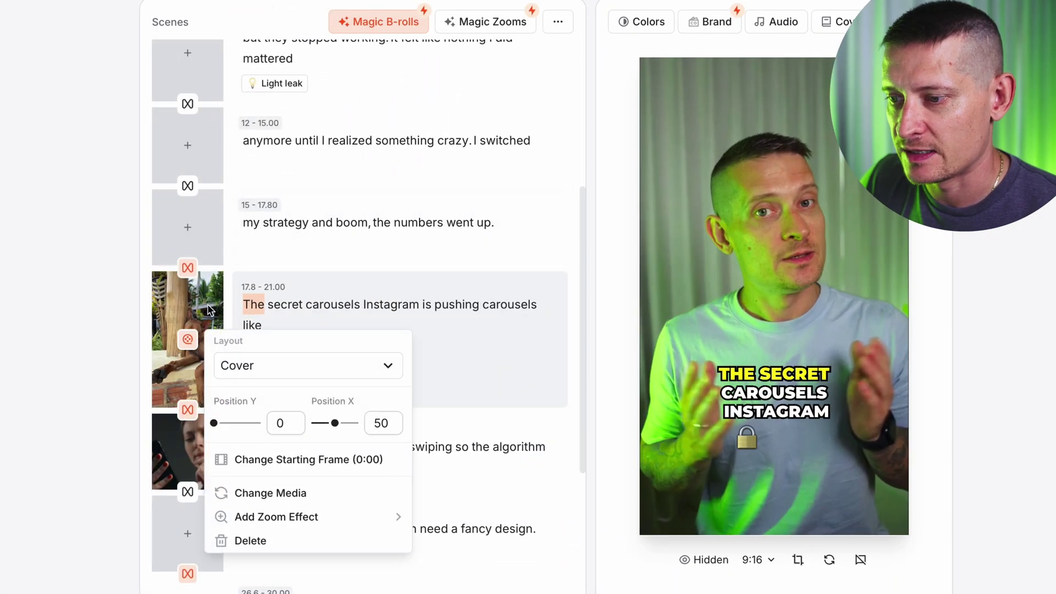
click(428, 327)
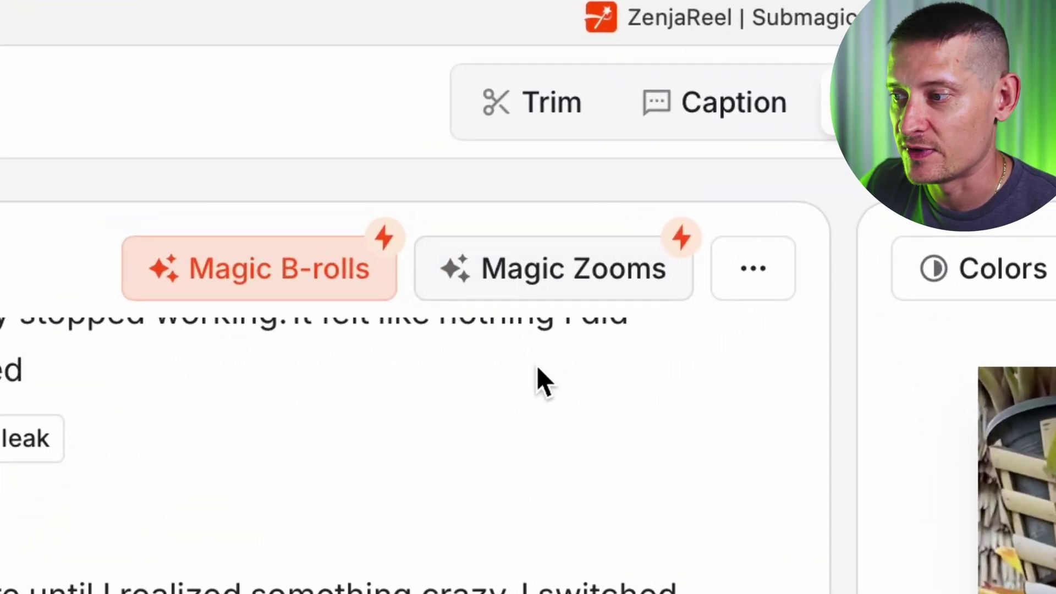
scroll(537, 366, up, 5)
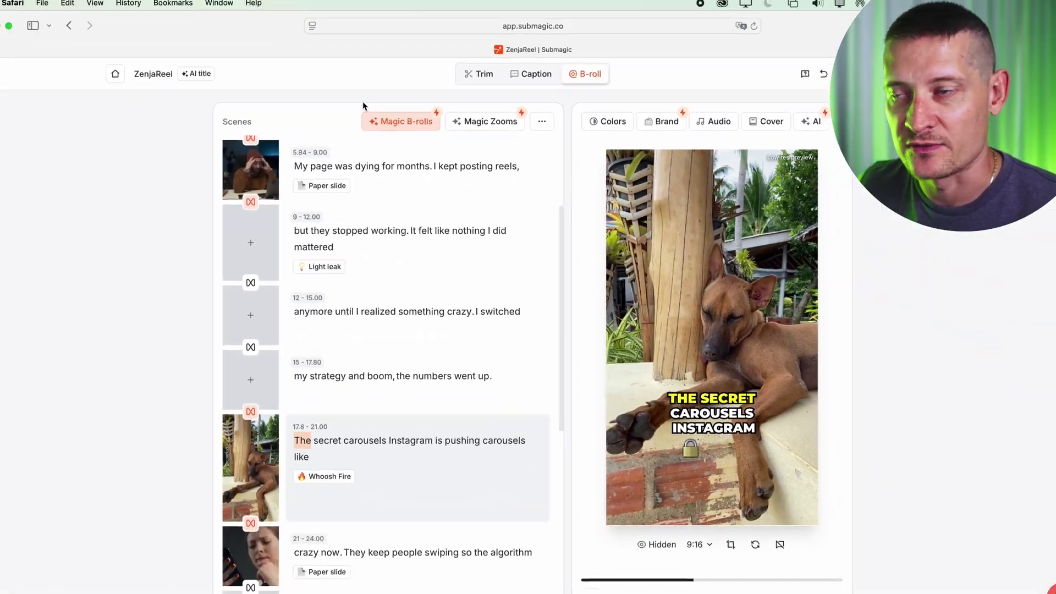
click(726, 102)
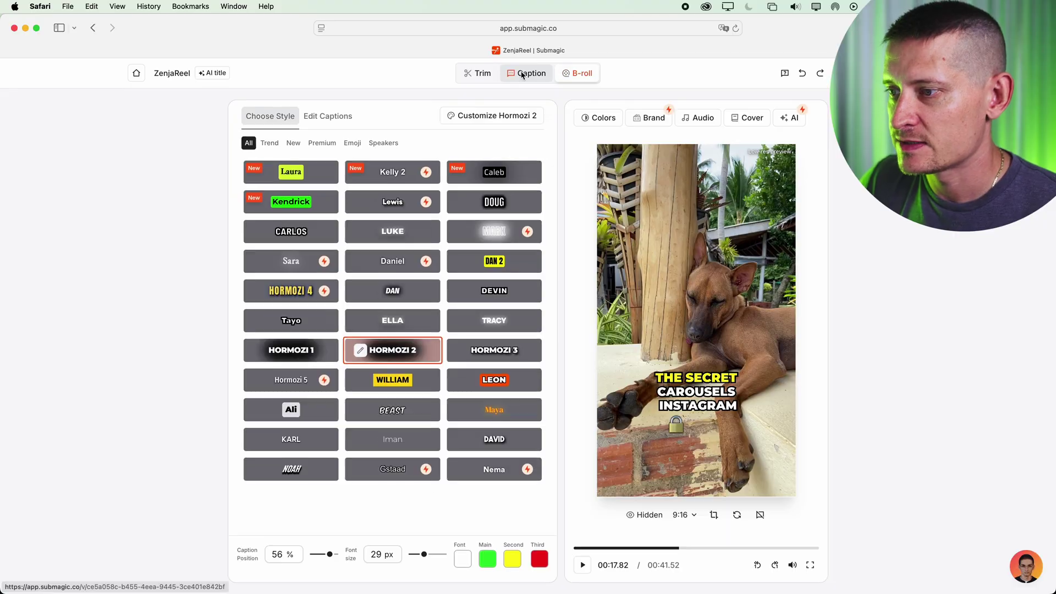
Step: Add a Grand Hit sound effect on the word boom
click(329, 117)
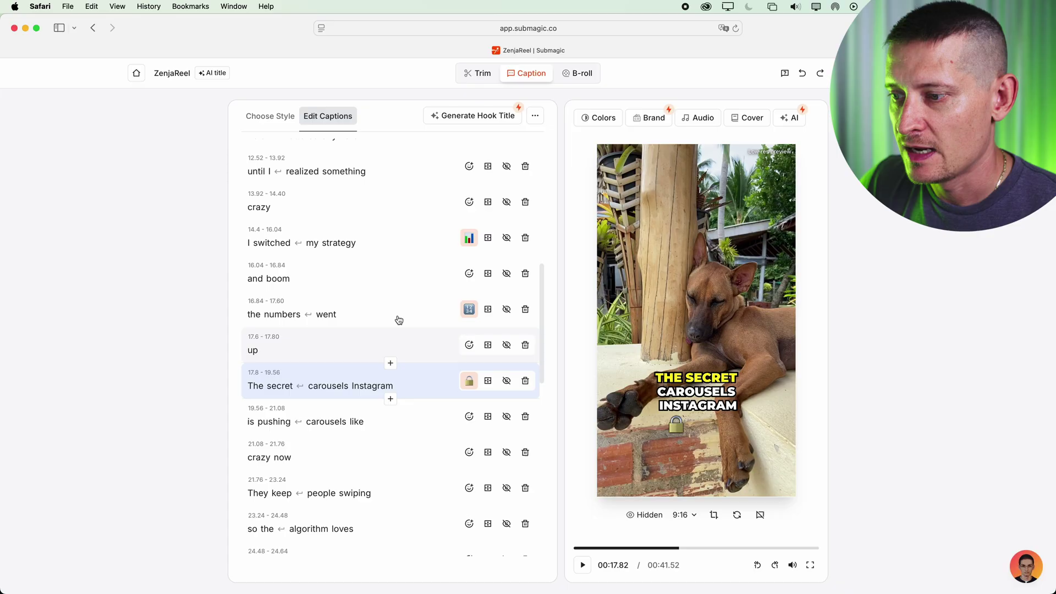
click(432, 318)
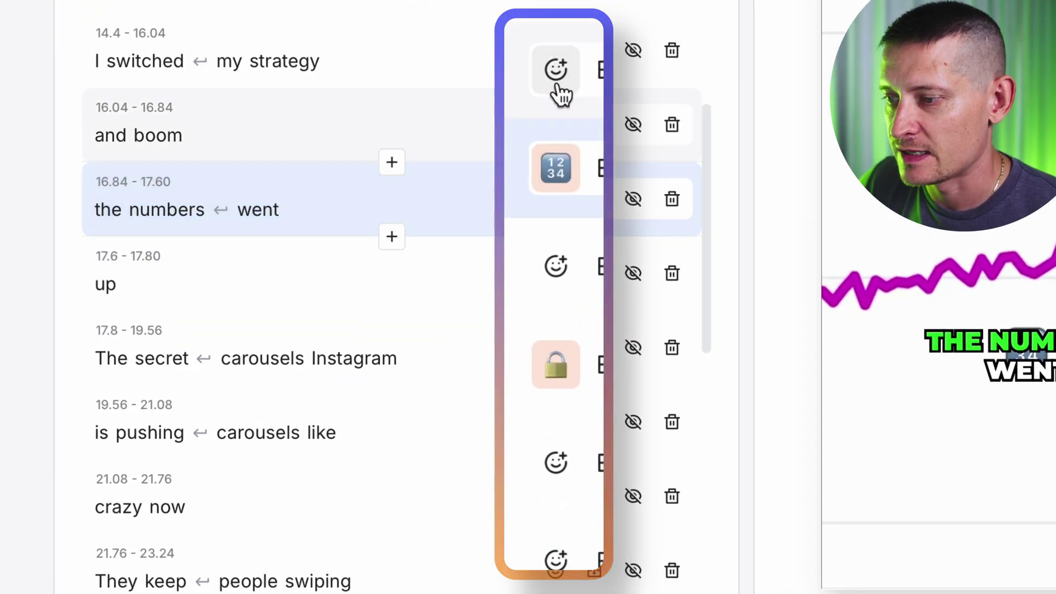
click(148, 144)
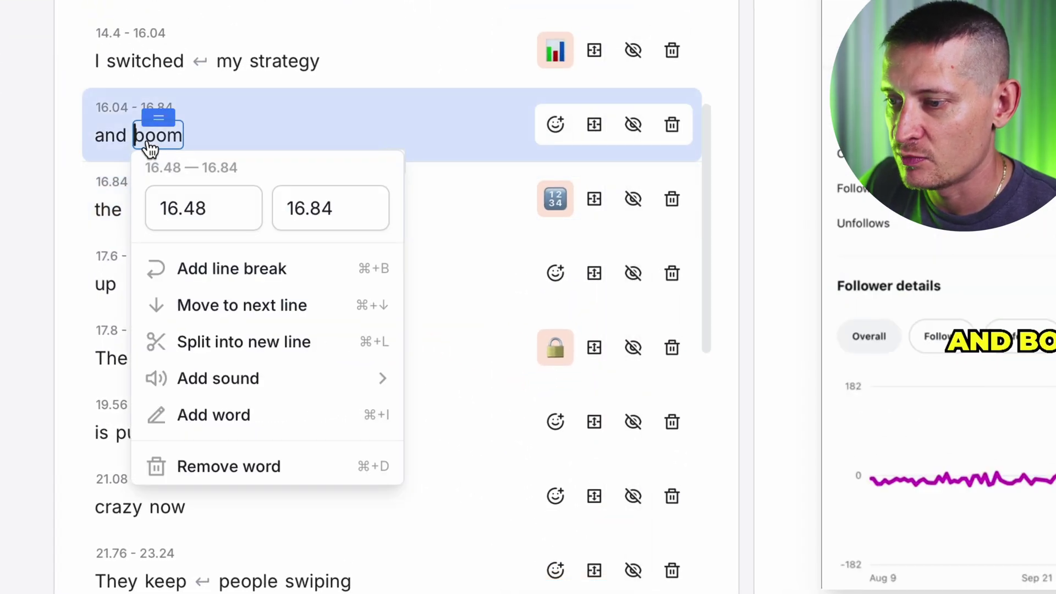
mouse_move(266, 387)
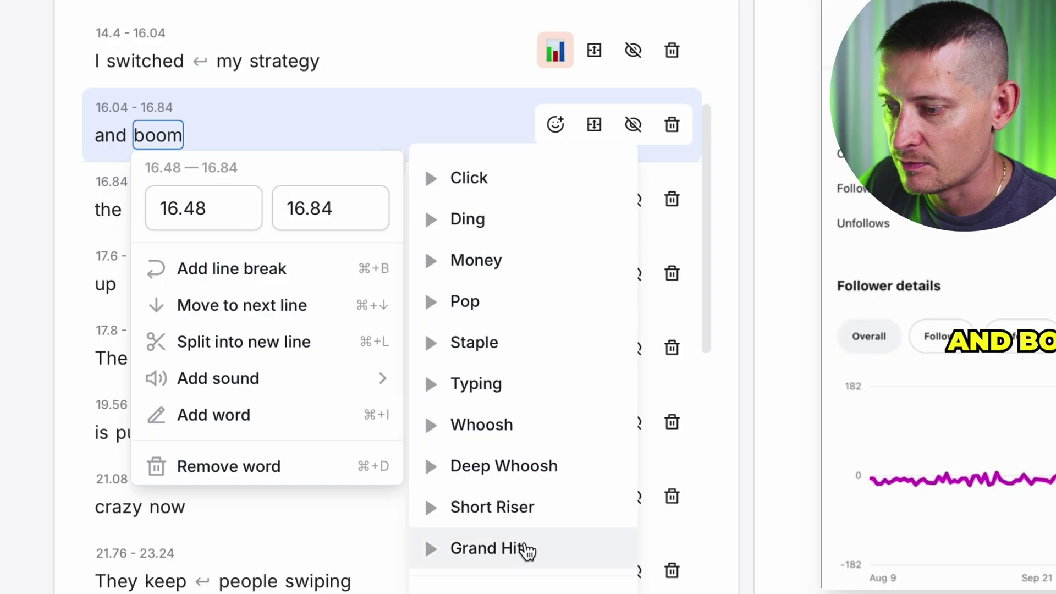
click(444, 550)
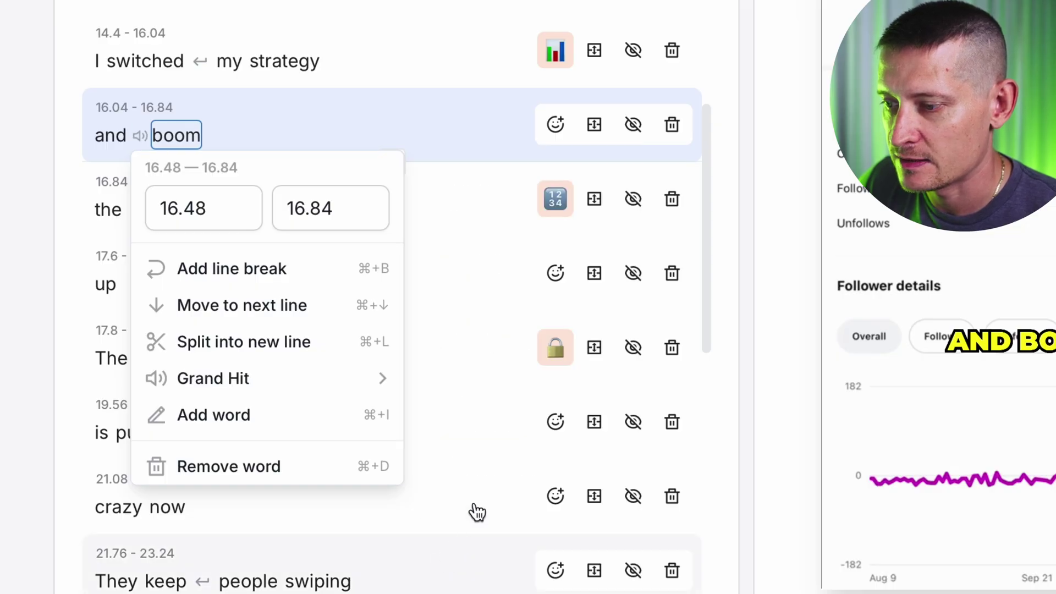
Step: Add a 🔥 fire emoji to the 'and boom' caption line
mouse_move(333, 393)
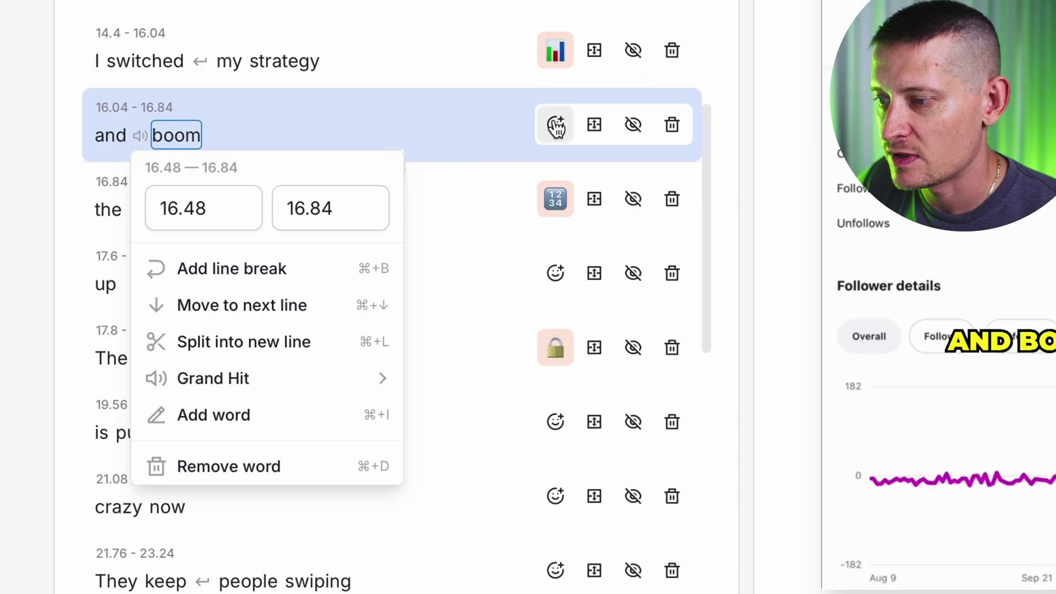
click(556, 126)
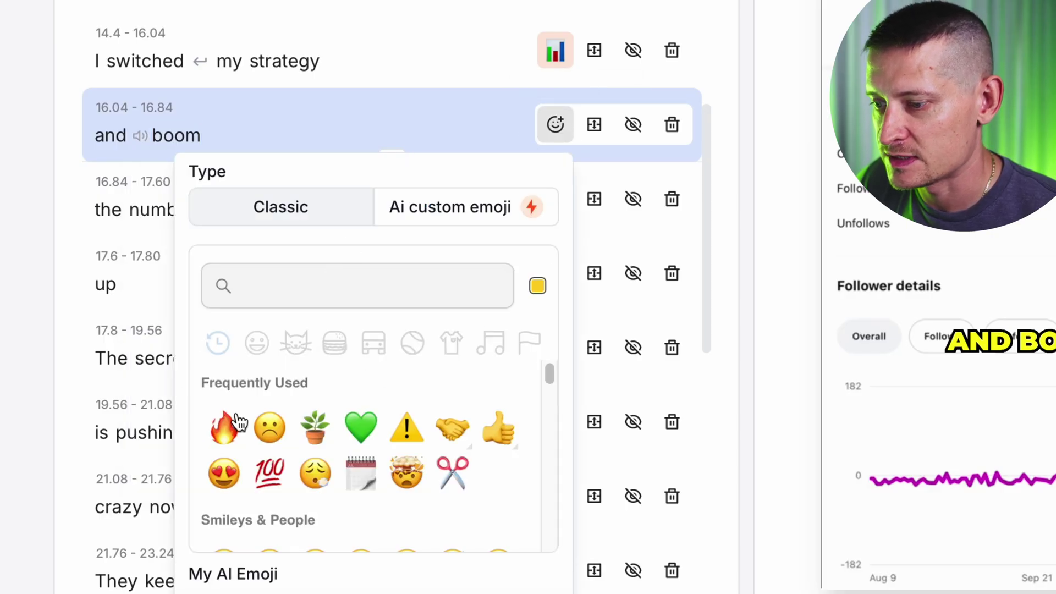
click(226, 433)
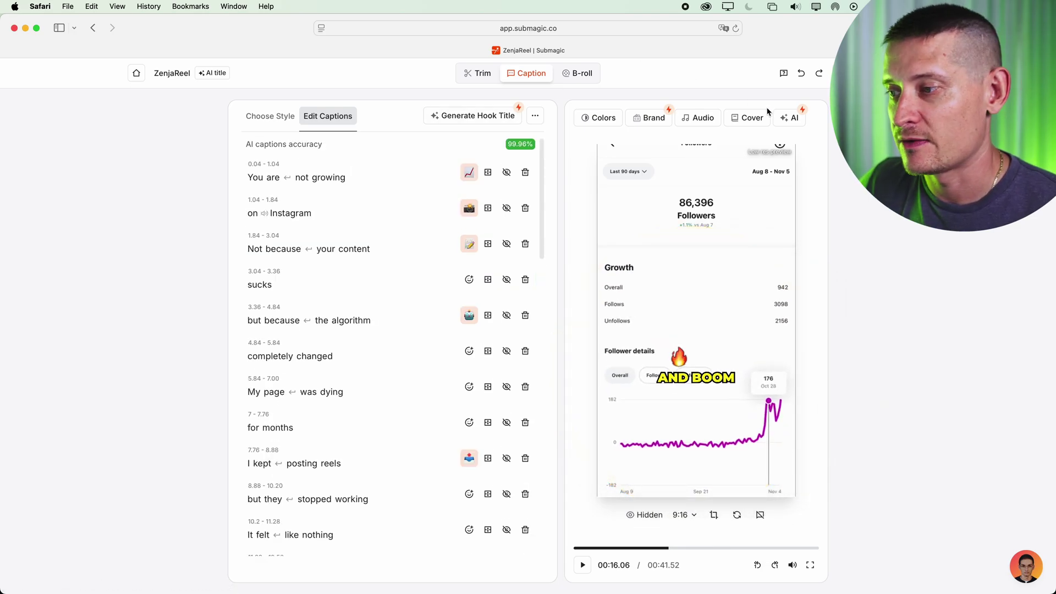
Step: Export with Ultra HD (4k) quality, 60 FPS and captions included
click(698, 116)
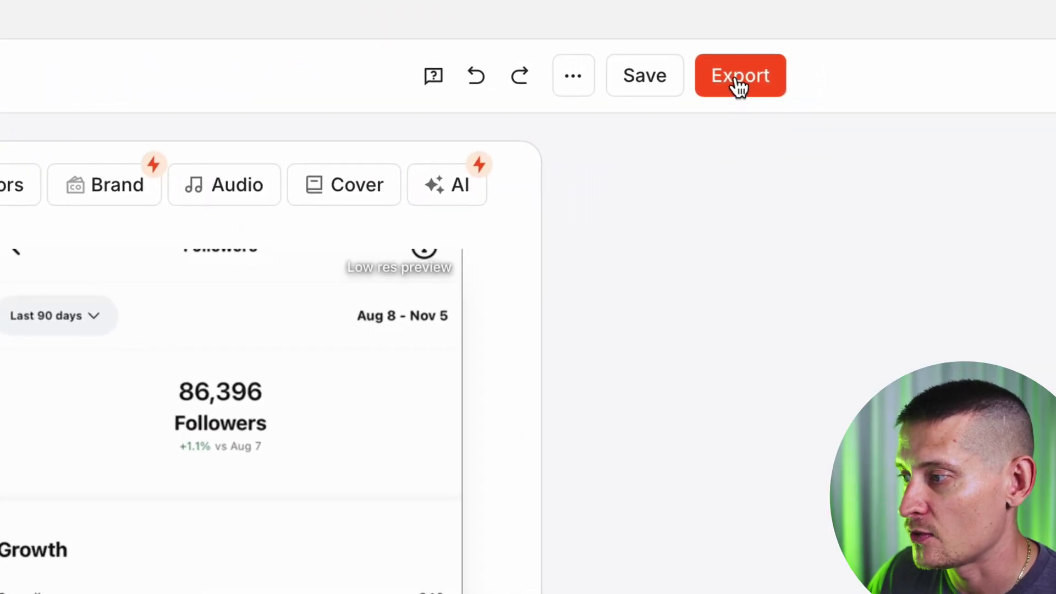
click(739, 85)
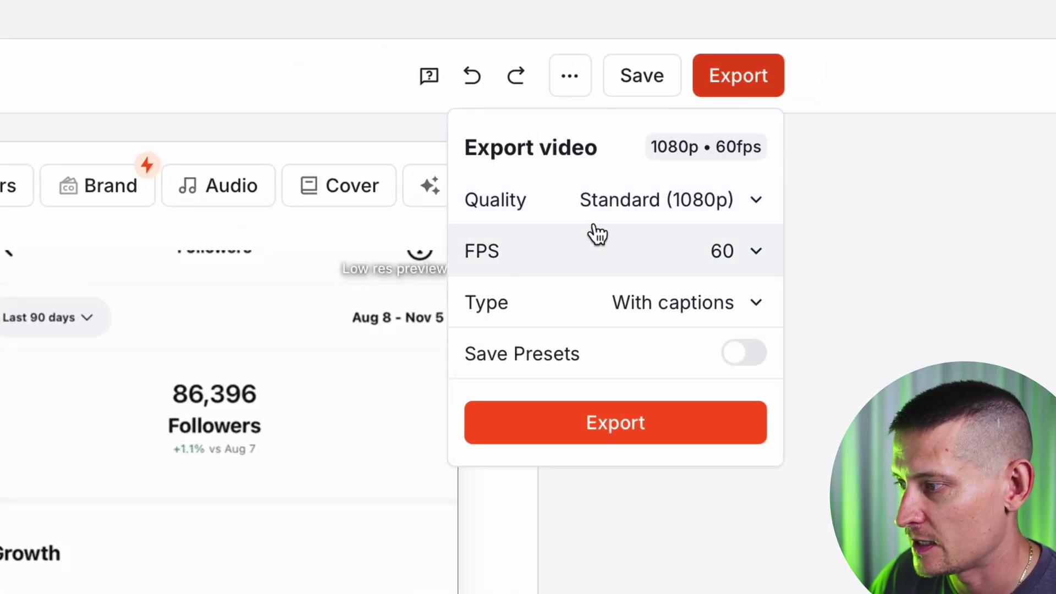
click(649, 209)
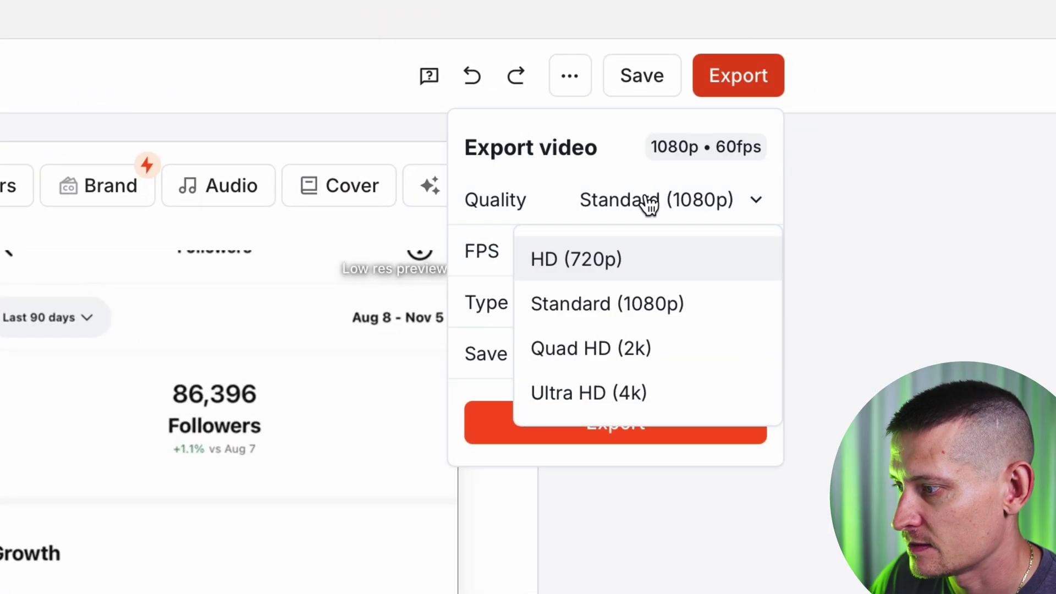
click(563, 394)
click(522, 424)
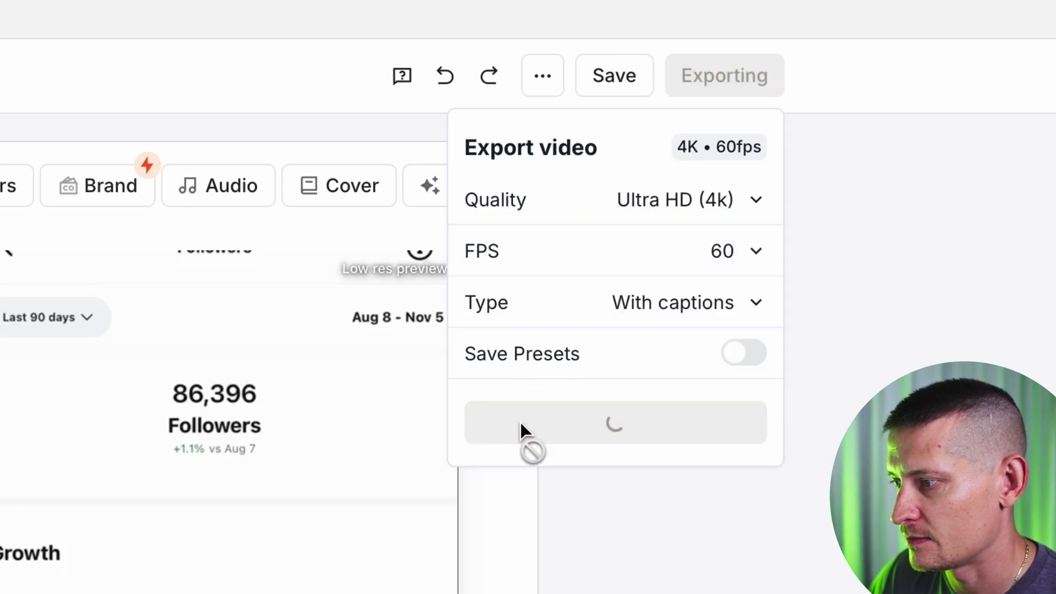